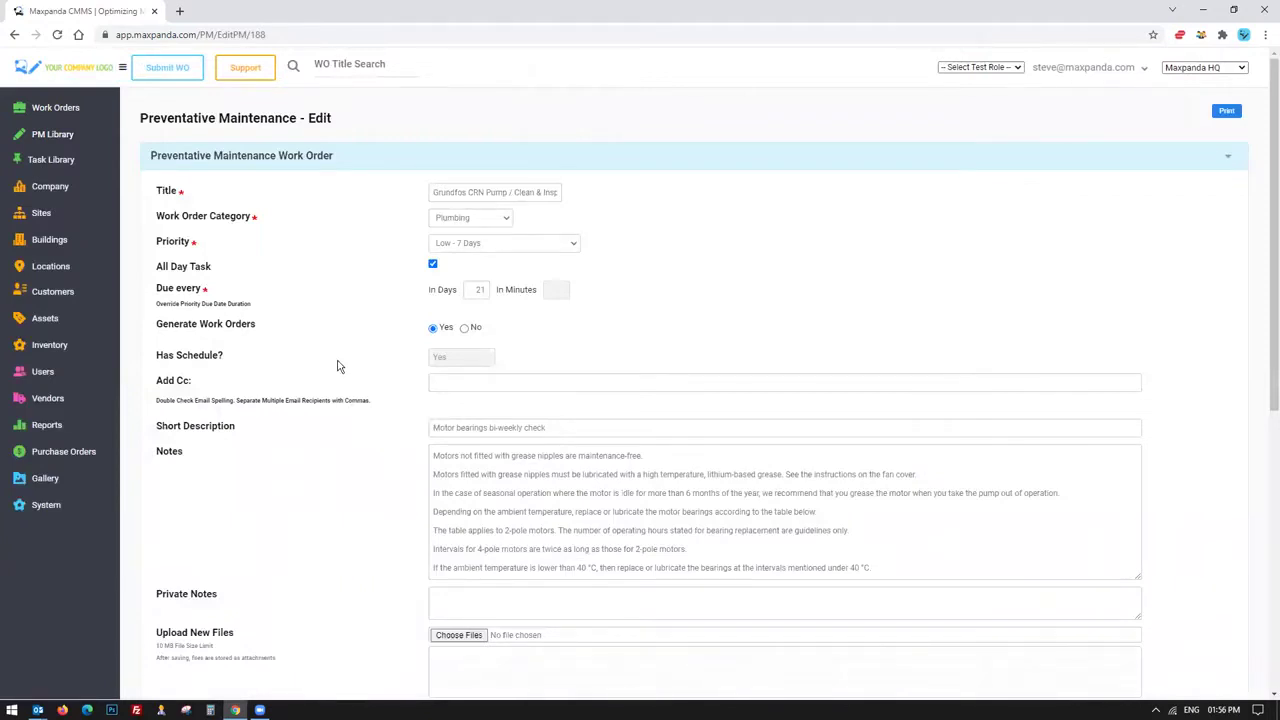
pyautogui.click(1062, 72)
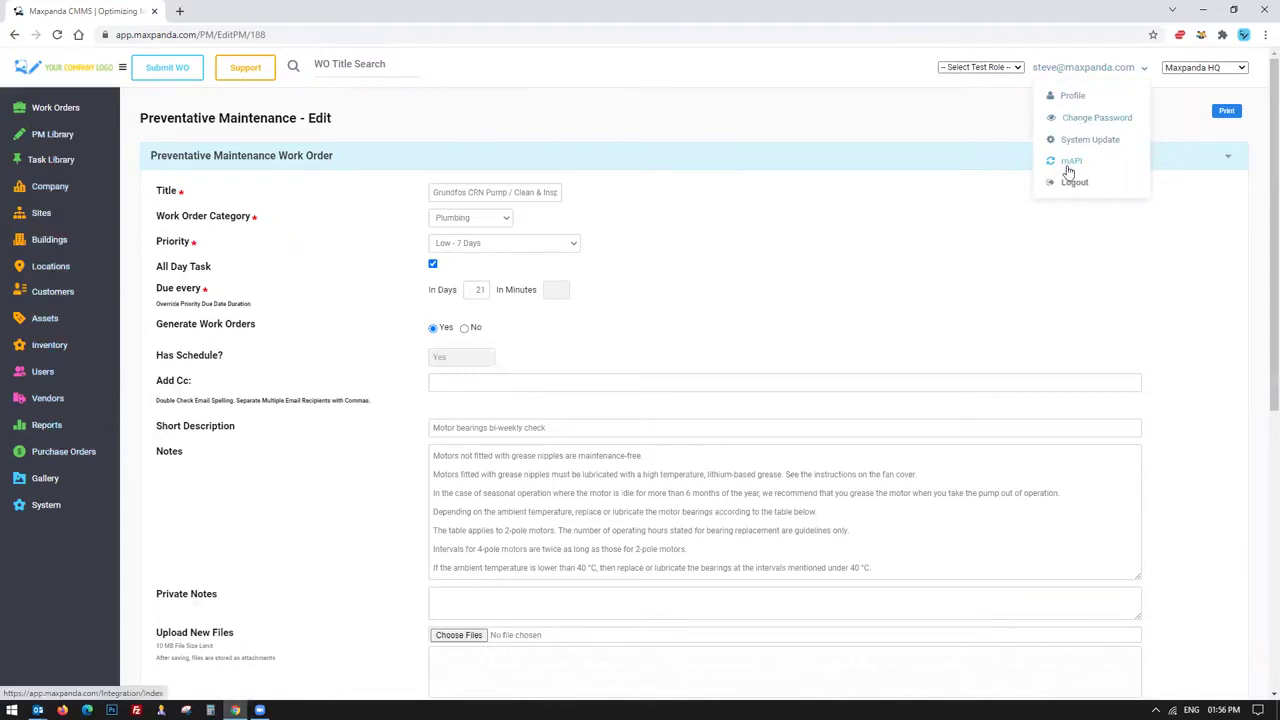
pyautogui.click(640, 128)
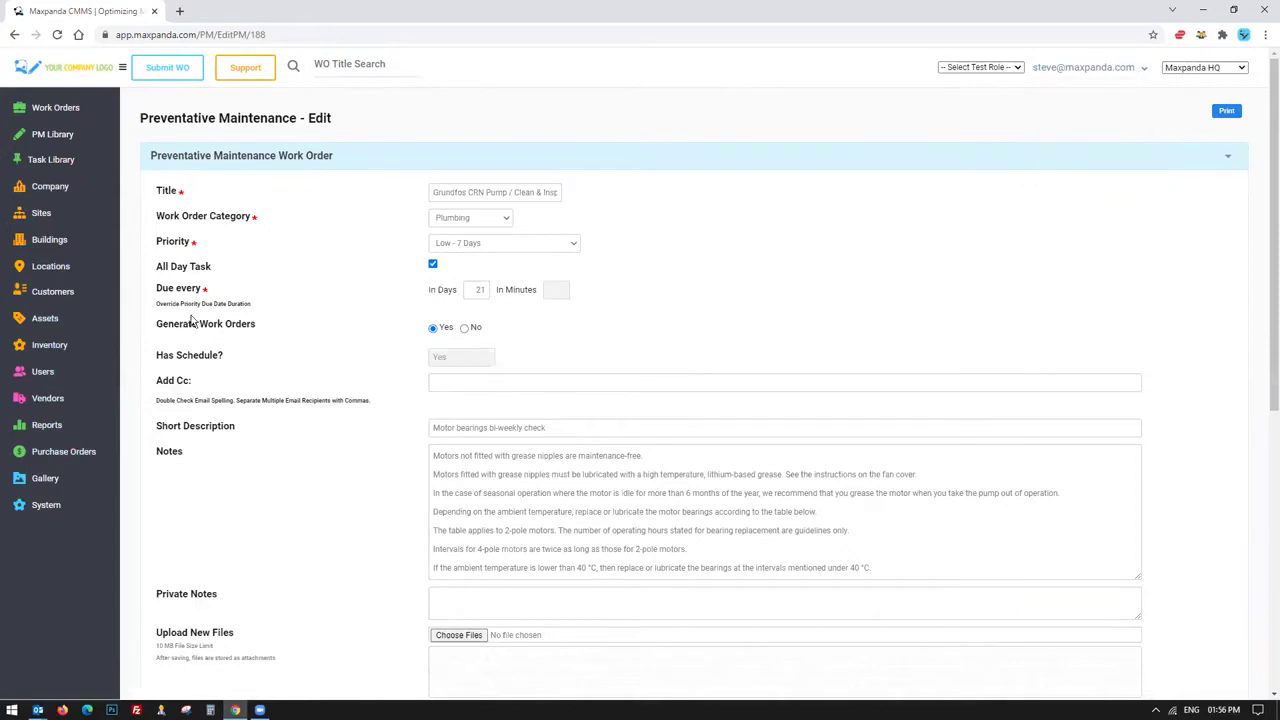
# Step: Collapse the work order details and examine the PM's task list, including the pump check and production level tasks
pyautogui.click(318, 160)
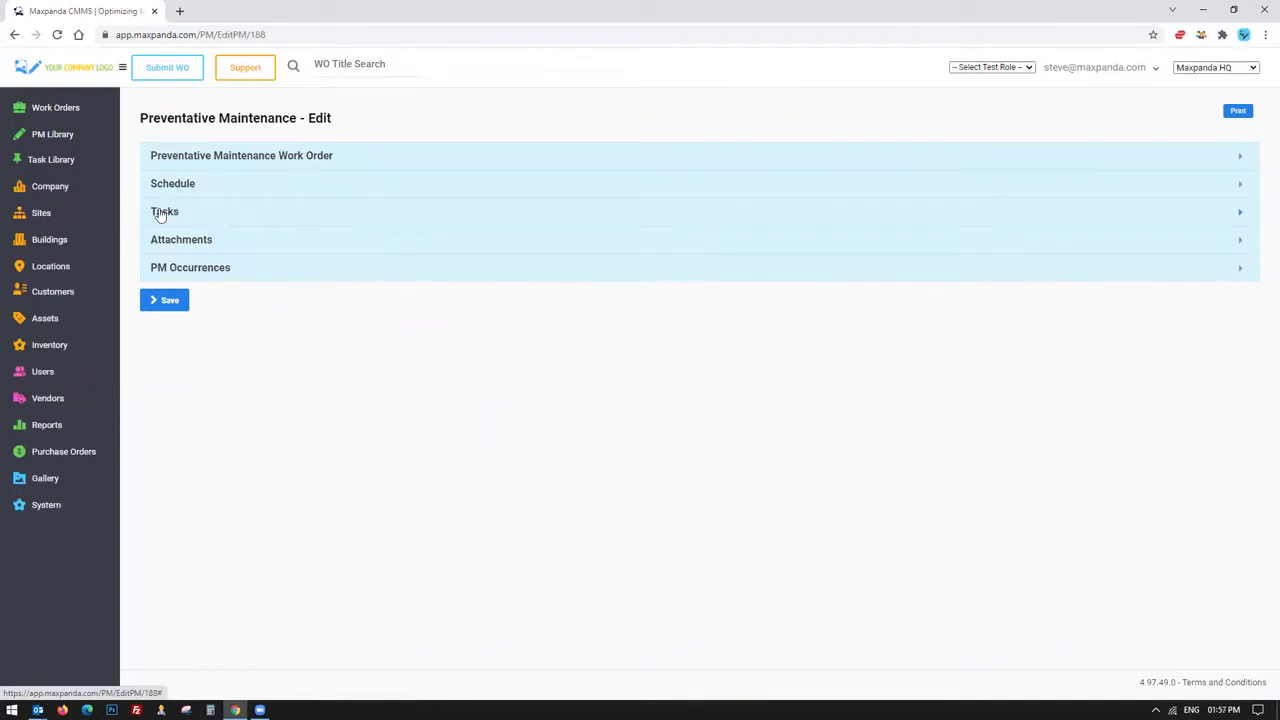
pyautogui.click(162, 213)
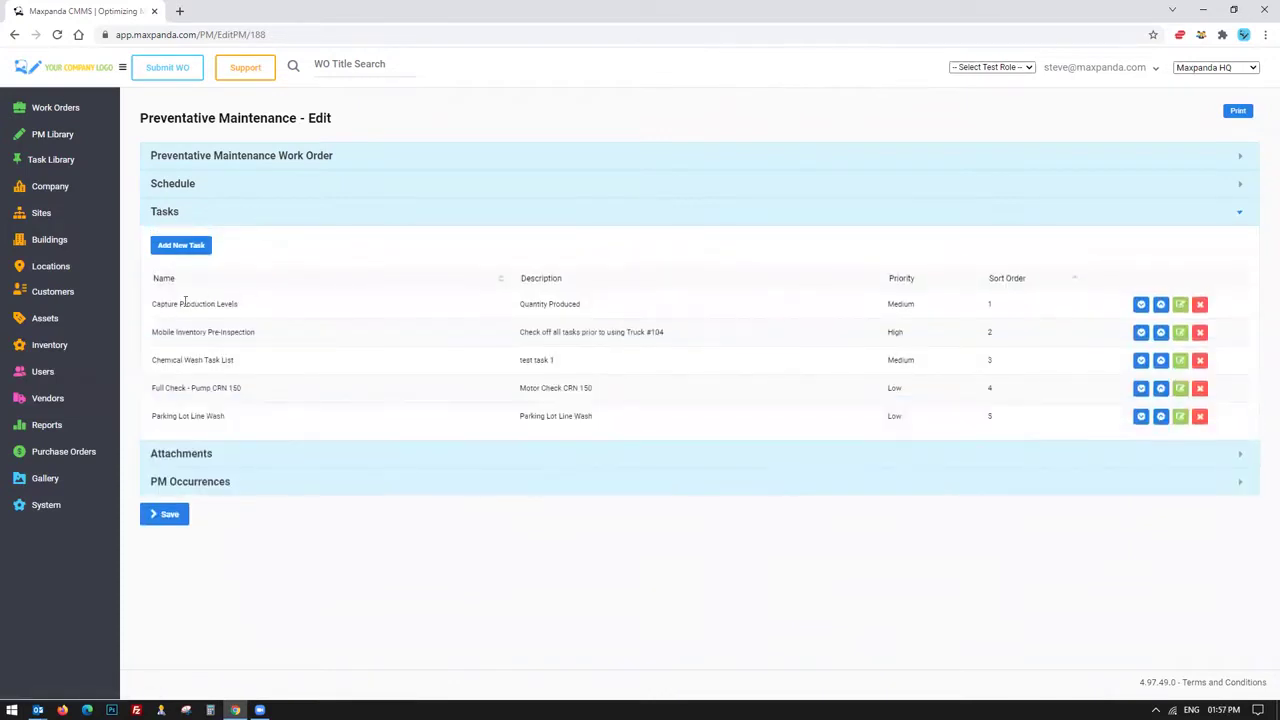
pyautogui.moveTo(152, 388); pyautogui.dragTo(300, 394)
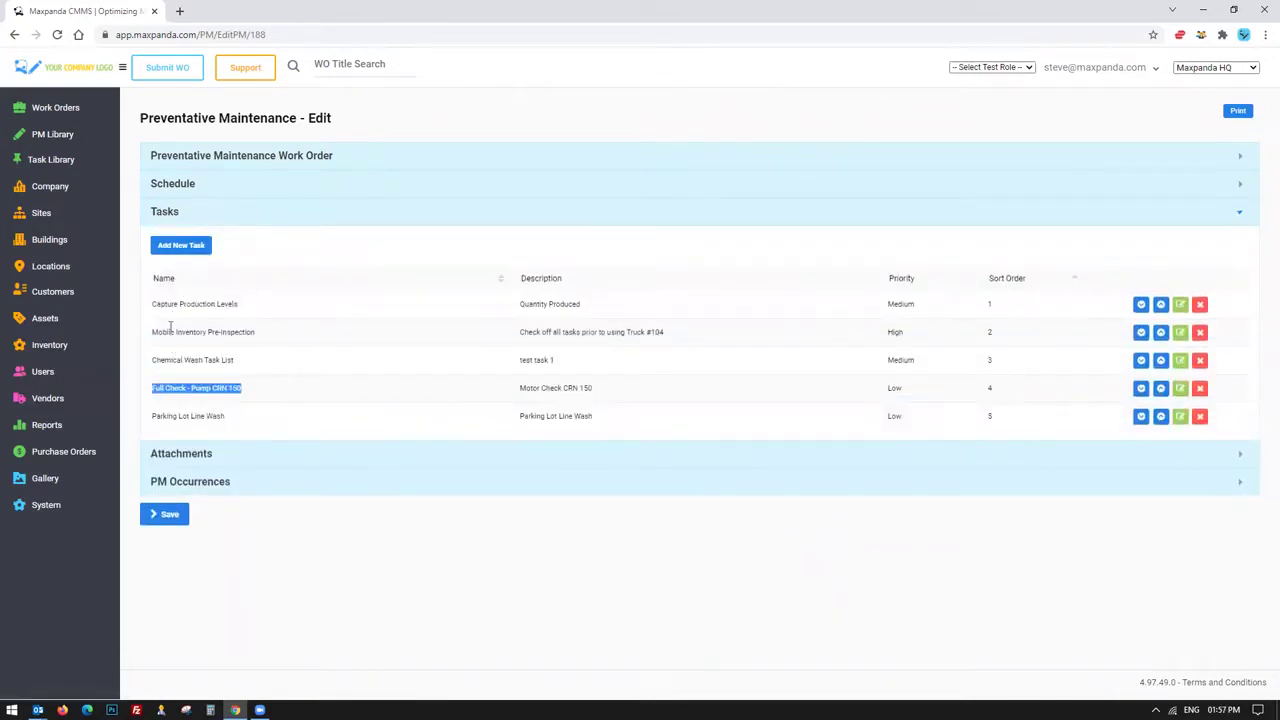
pyautogui.moveTo(151, 303); pyautogui.dragTo(602, 310)
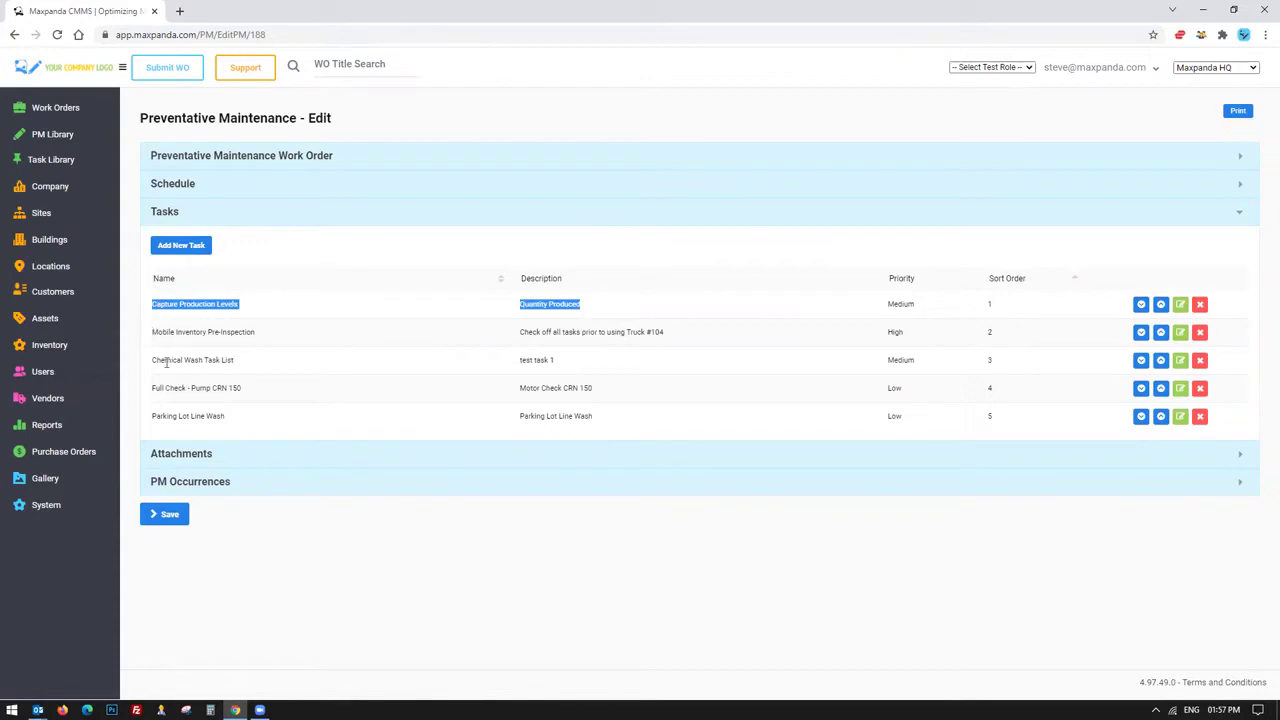
pyautogui.moveTo(151, 303); pyautogui.dragTo(688, 306)
# Step: Review the preventative maintenance work order's title, due interval, notes, location, assets, parts and assignments
pyautogui.click(320, 158)
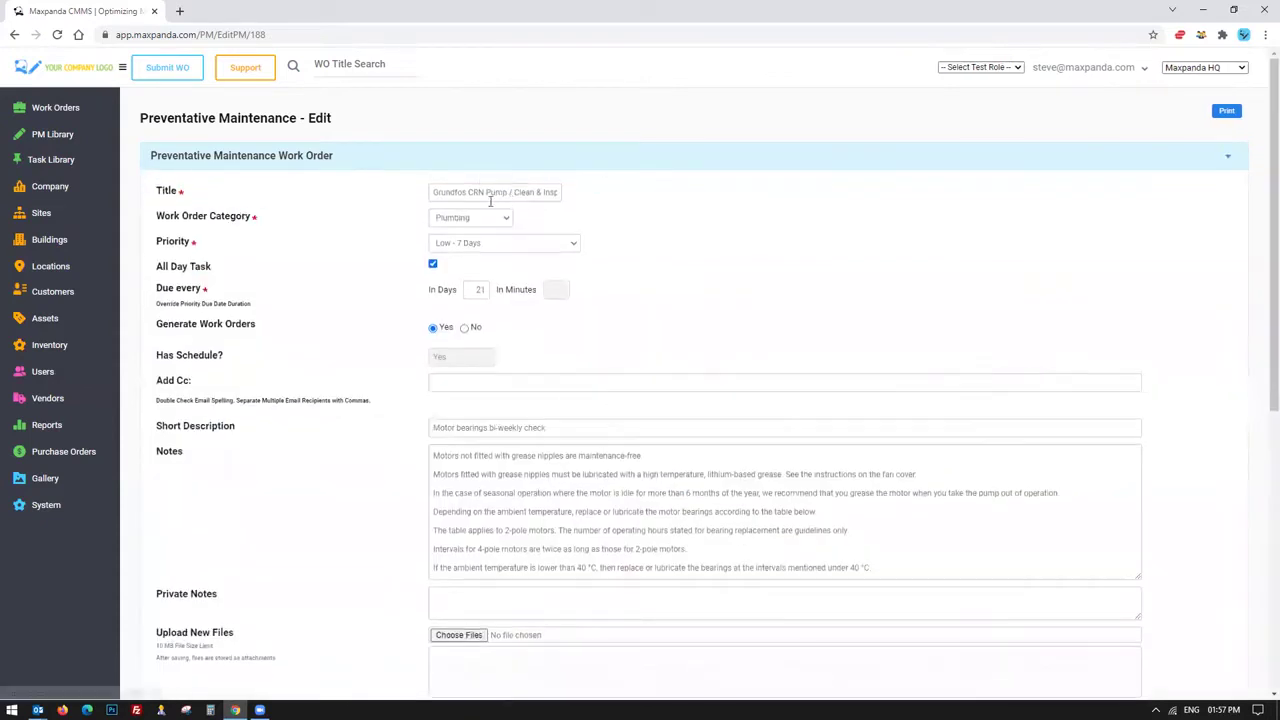
pyautogui.click(509, 191)
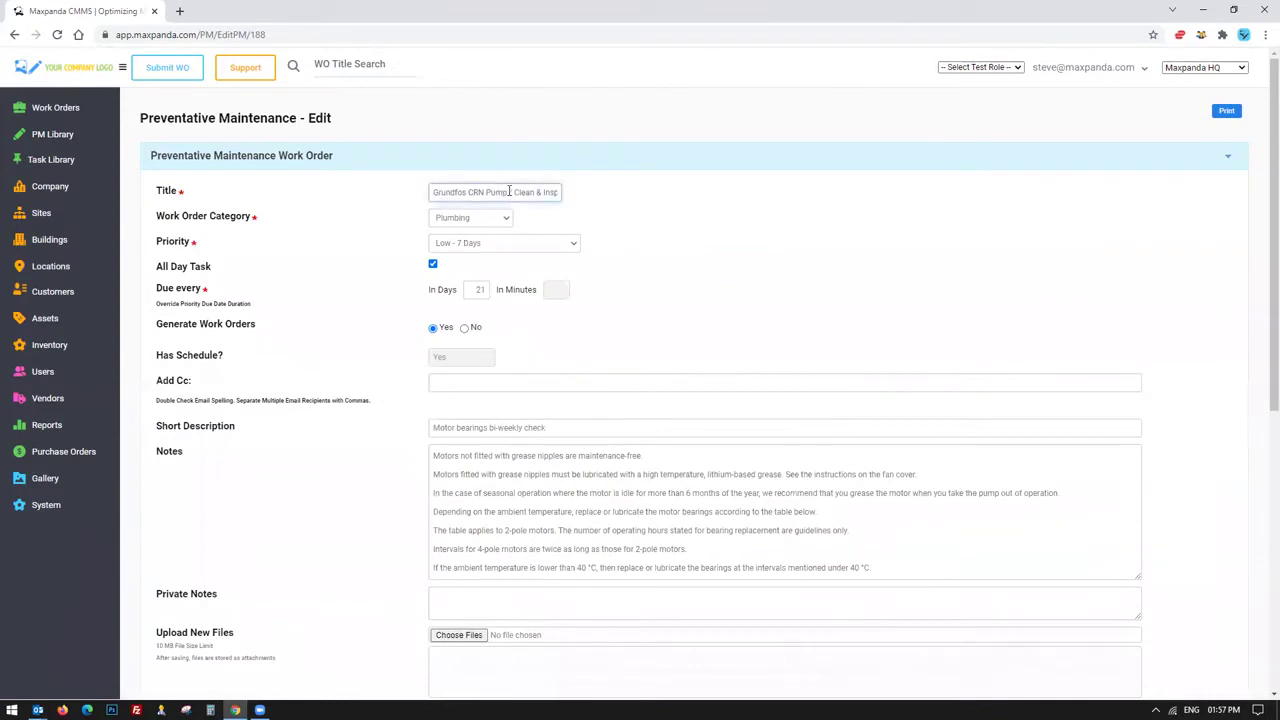
pyautogui.moveTo(430, 192); pyautogui.dragTo(604, 192)
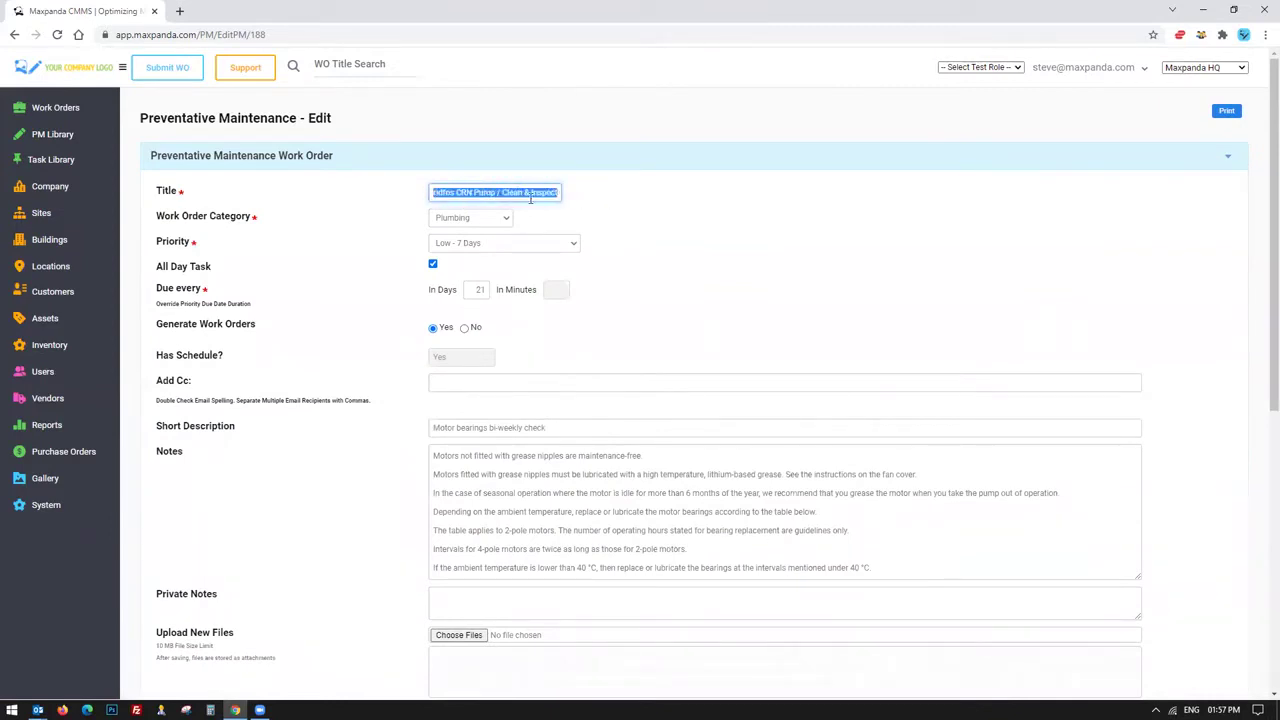
pyautogui.click(623, 207)
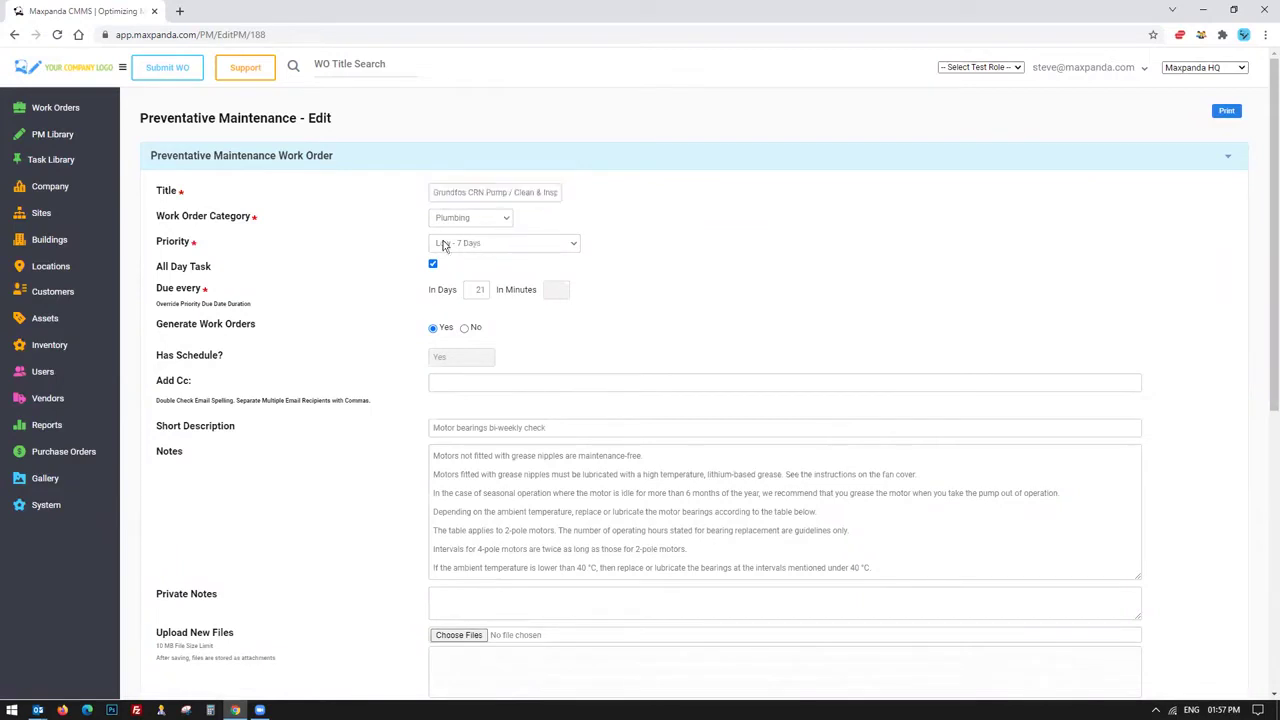
pyautogui.doubleClick(488, 290)
pyautogui.scroll(-2, 460, 250)
pyautogui.moveTo(433, 250)
pyautogui.mouseDown()
pyautogui.moveTo(903, 375)
pyautogui.moveTo(432, 257)
pyautogui.mouseUp()
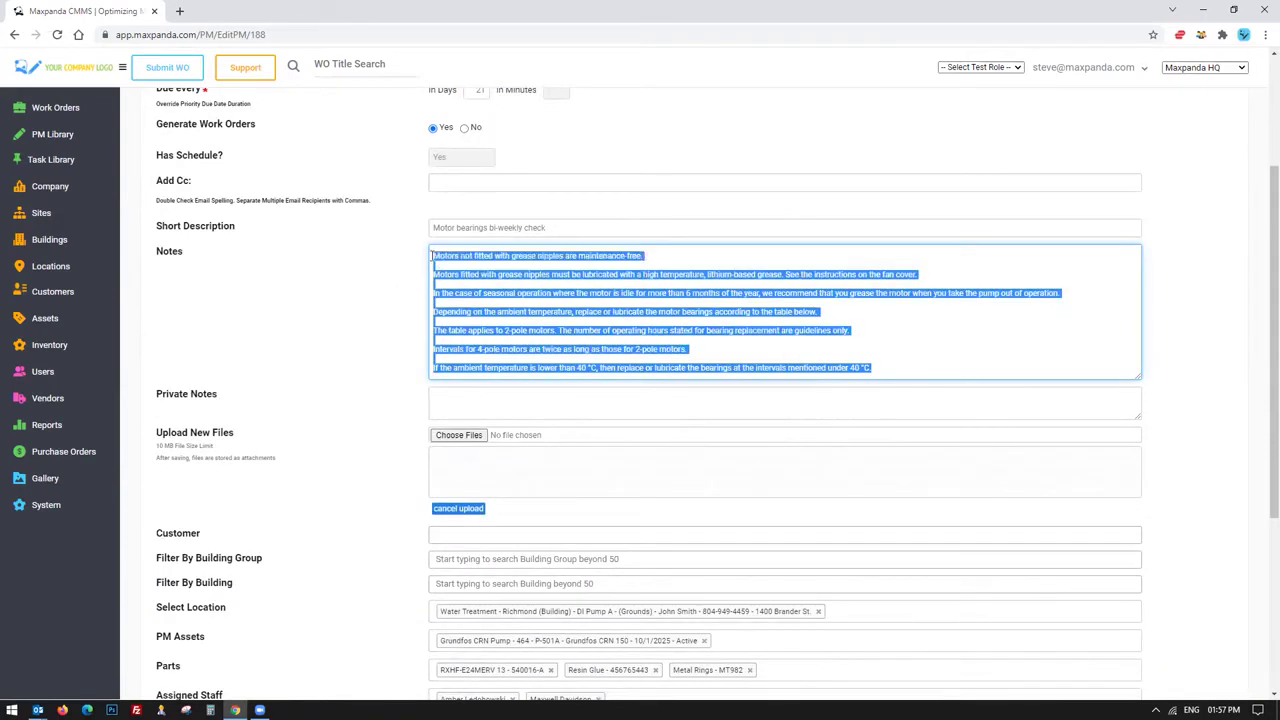
pyautogui.click(432, 257)
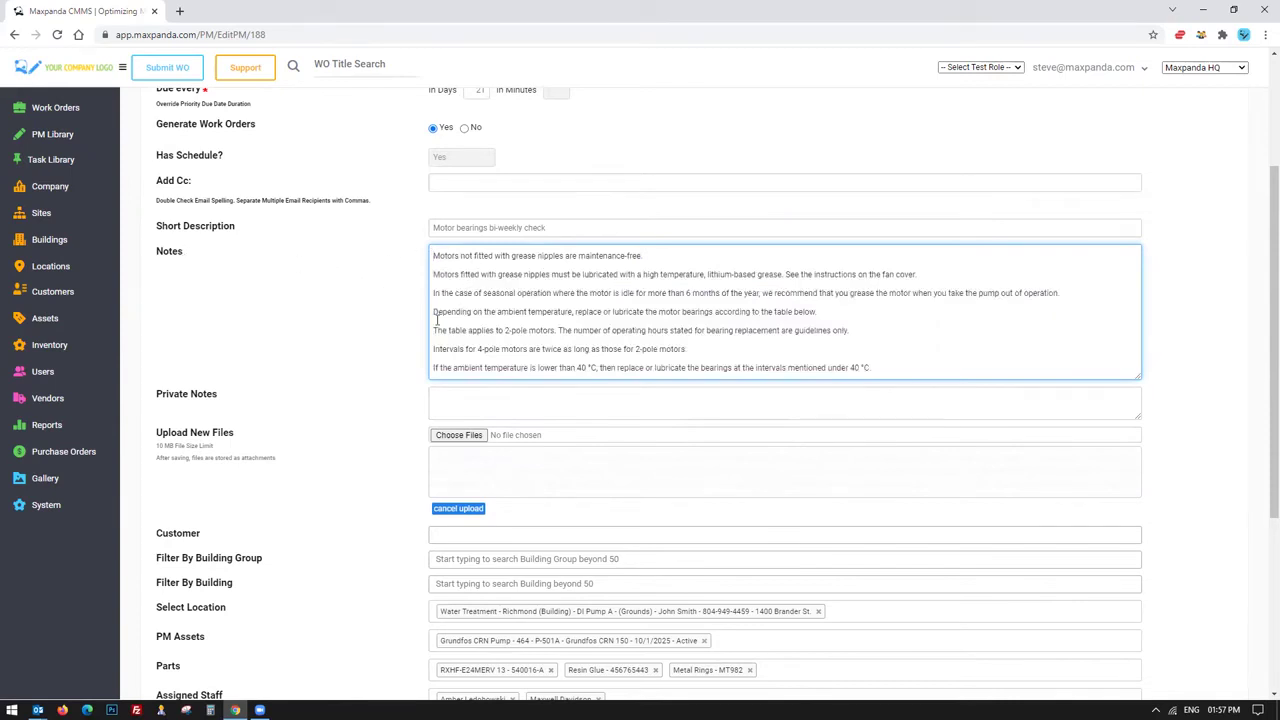
pyautogui.scroll(-1, 436, 318)
pyautogui.scroll(-2, 307, 399)
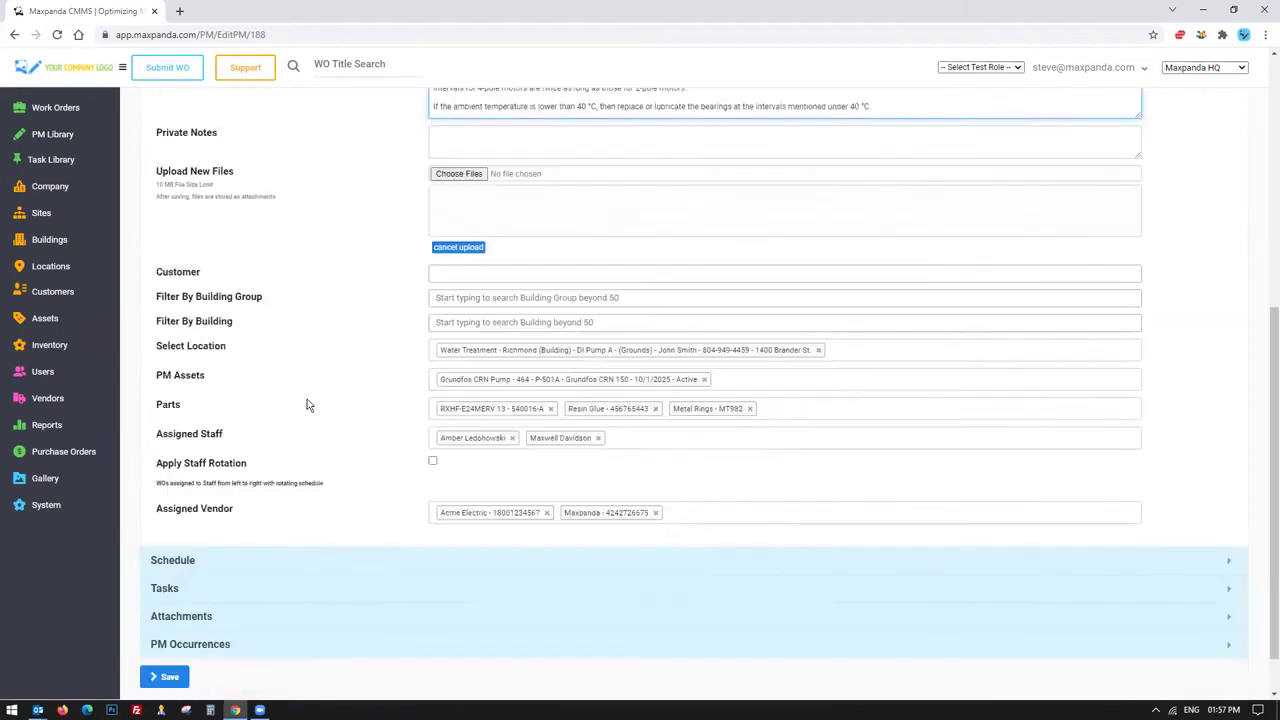
# Step: Open the PM's attachments and preview the pump product image and the pump room photo
pyautogui.click(205, 563)
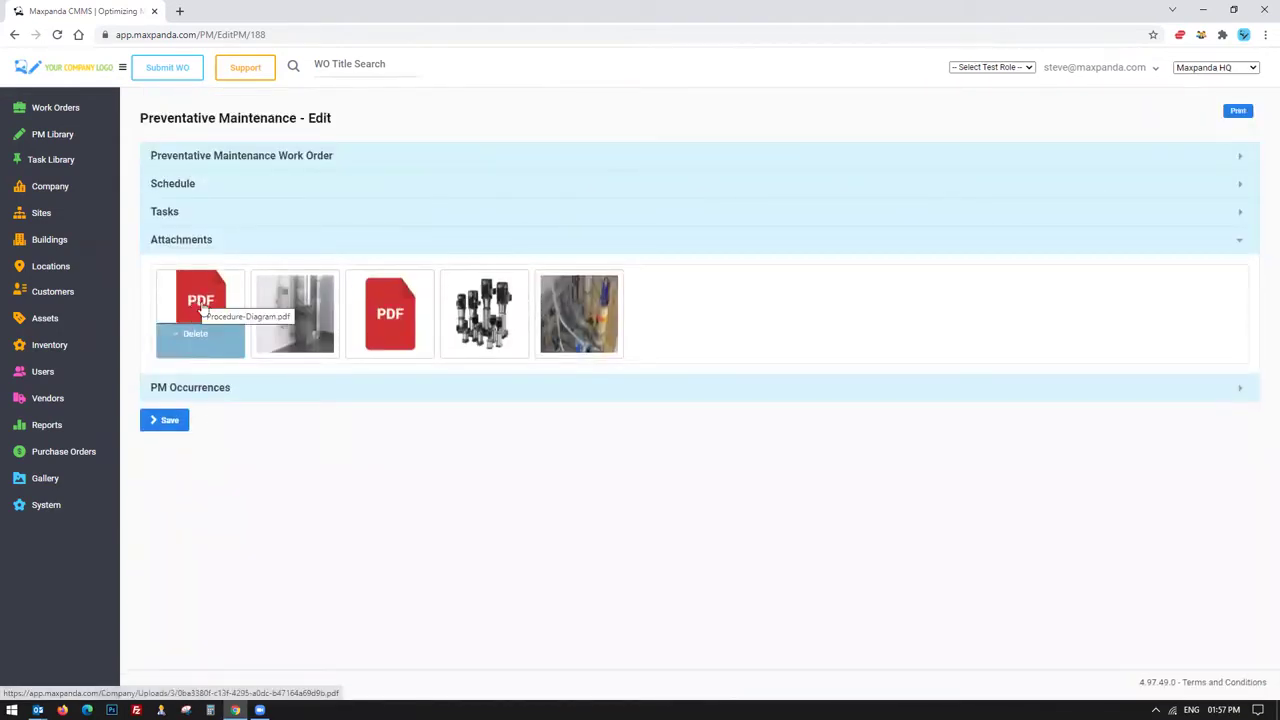
pyautogui.click(485, 315)
pyautogui.click(797, 220)
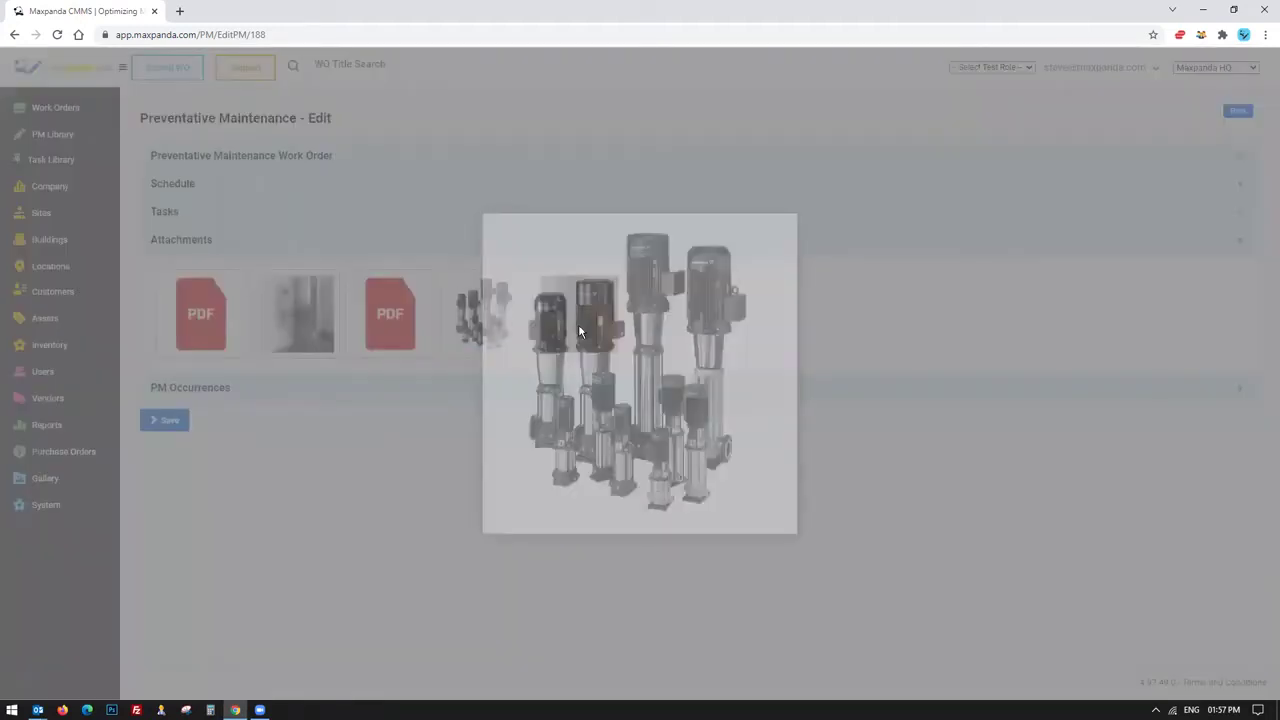
pyautogui.click(600, 310)
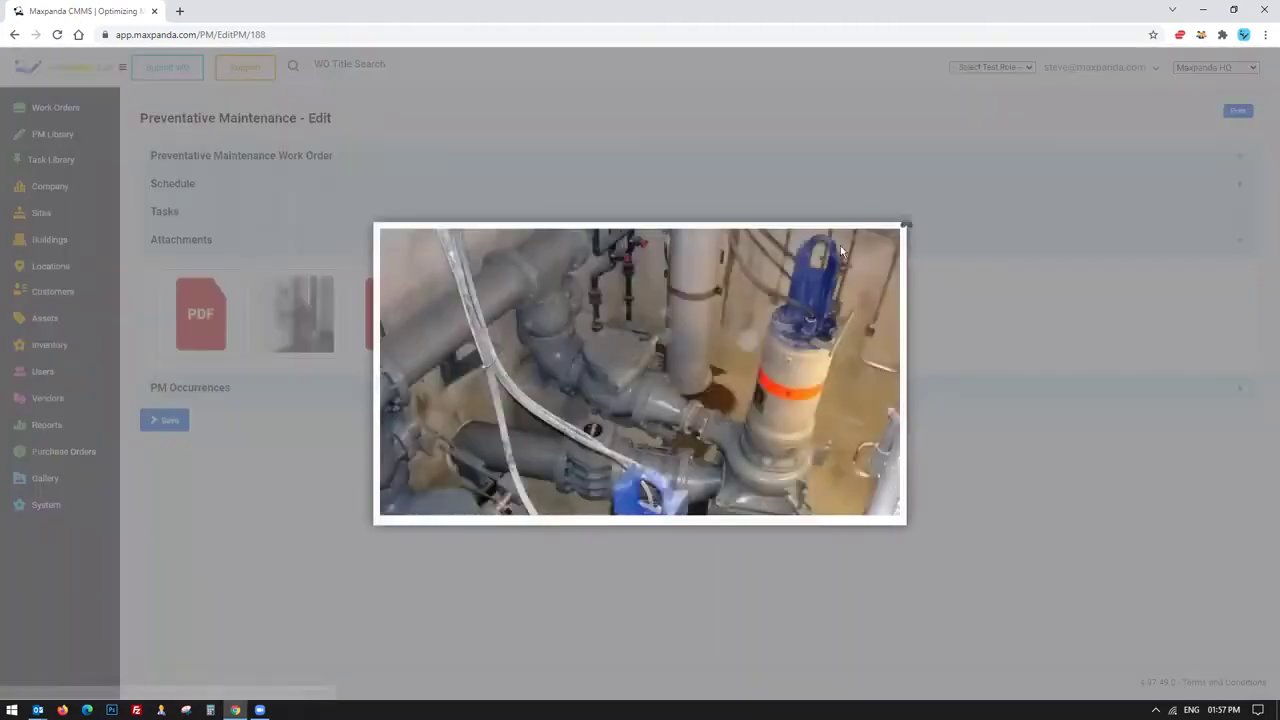
pyautogui.click(684, 271)
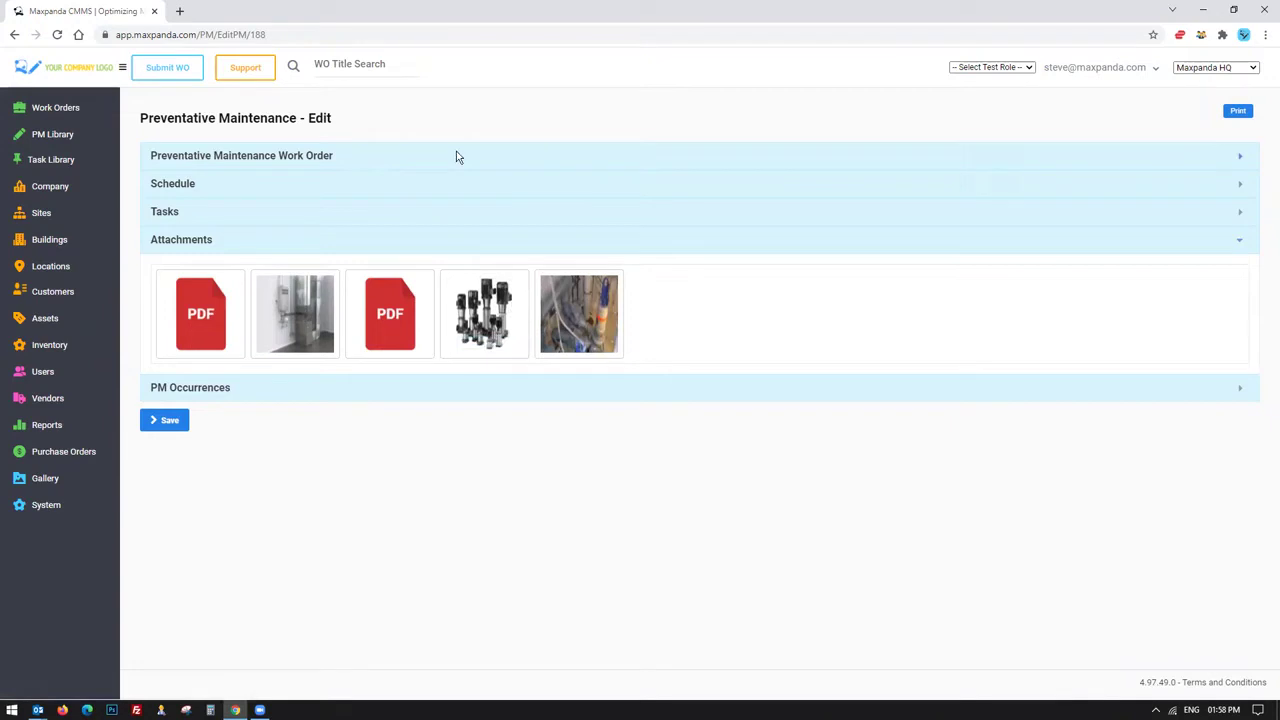
pyautogui.moveTo(208, 306)
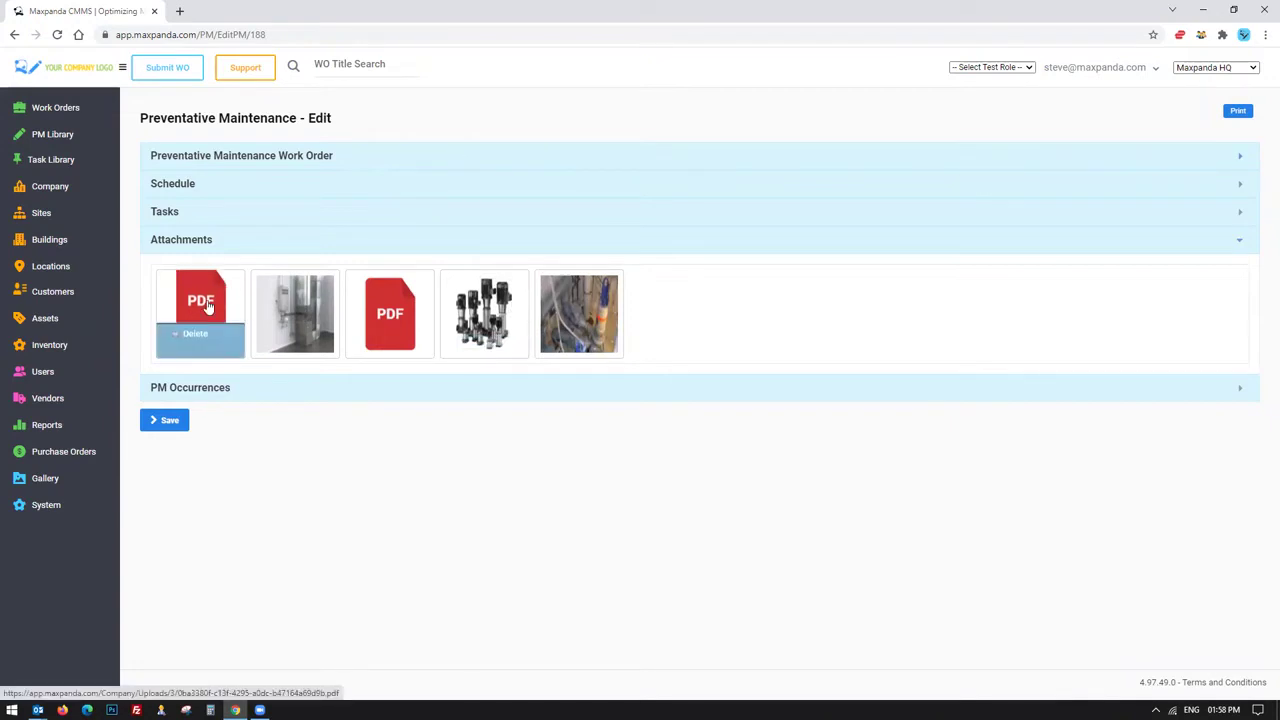
# Step: Reopen the work order details and look over the title and notes text again
pyautogui.click(209, 160)
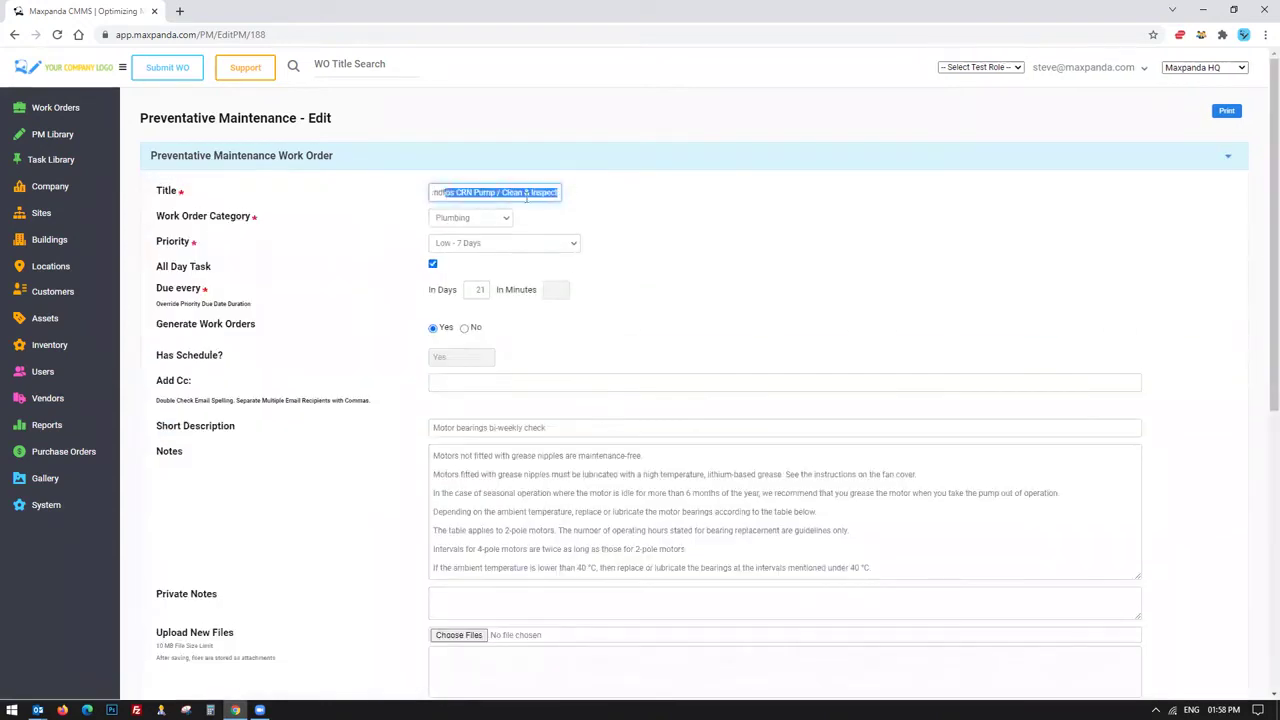
pyautogui.scroll(-2, 360, 414)
pyautogui.moveTo(439, 322); pyautogui.dragTo(838, 418)
pyautogui.scroll(-4, 333, 467)
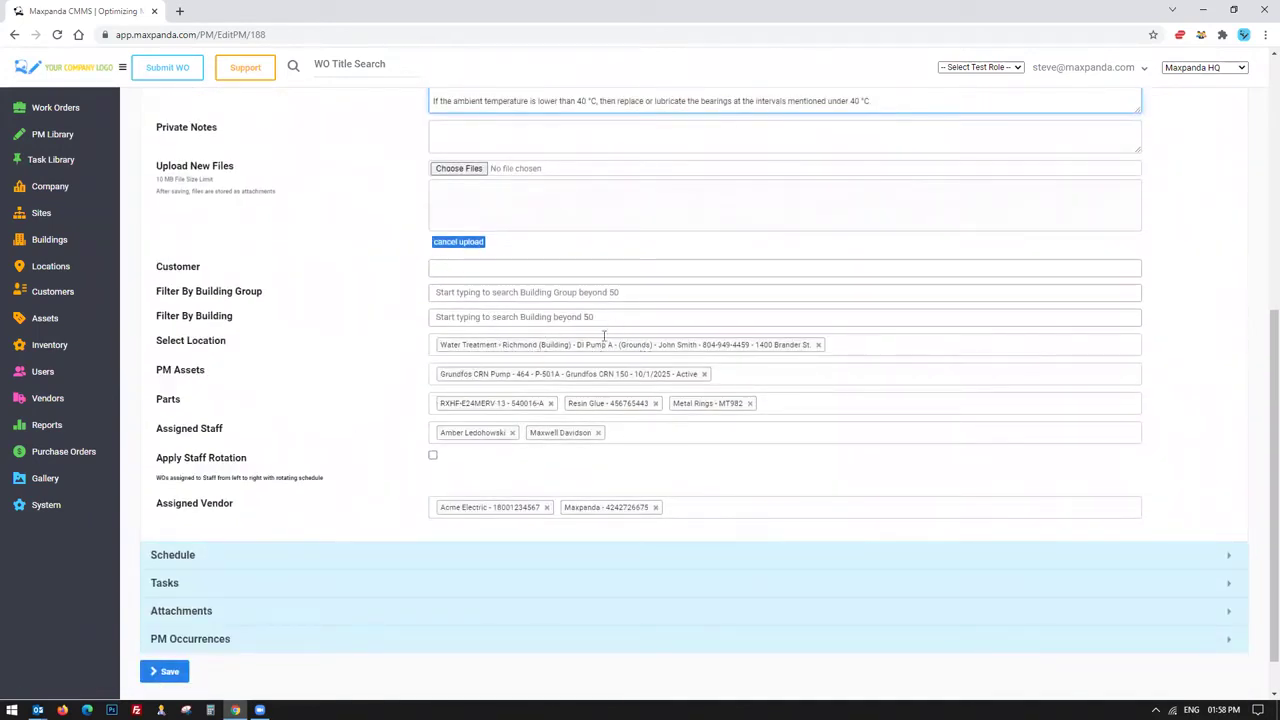
# Step: Add Comcast WiFi, Fire Suppression 1, Fisherbrand accuSpin 8C and Generator to the PM assets
pyautogui.click(725, 374)
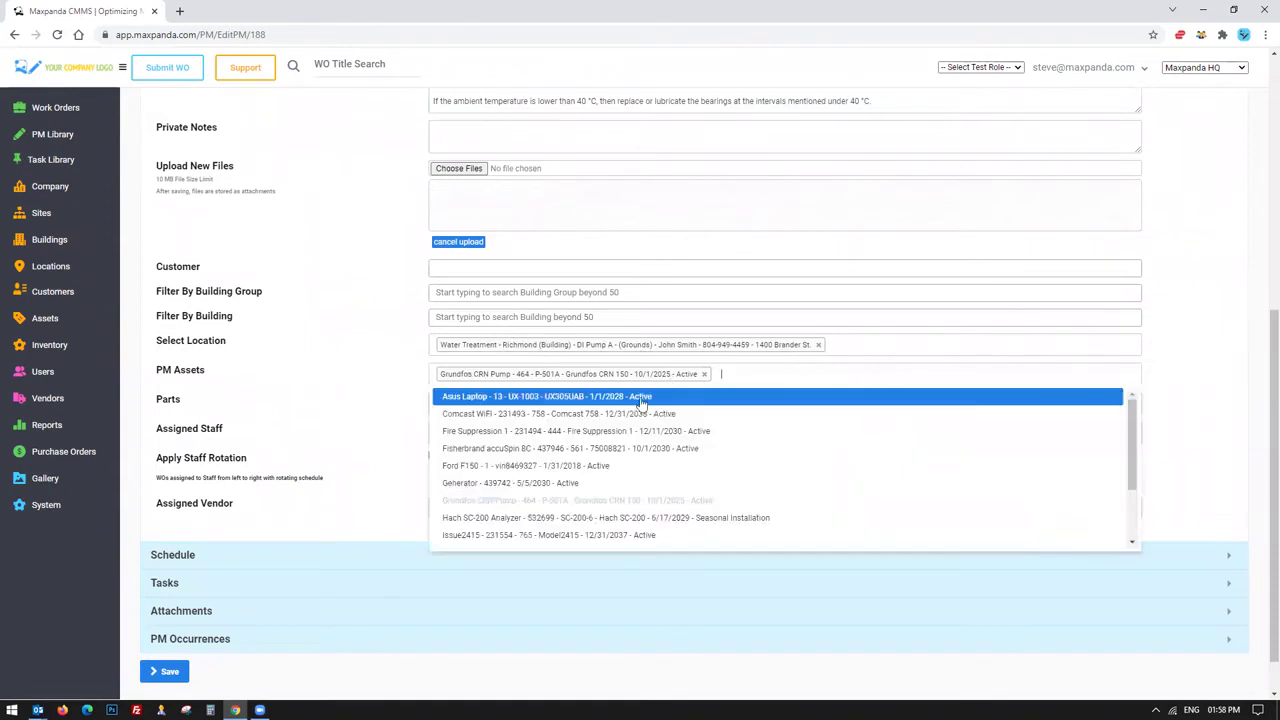
pyautogui.click(630, 414)
pyautogui.click(967, 373)
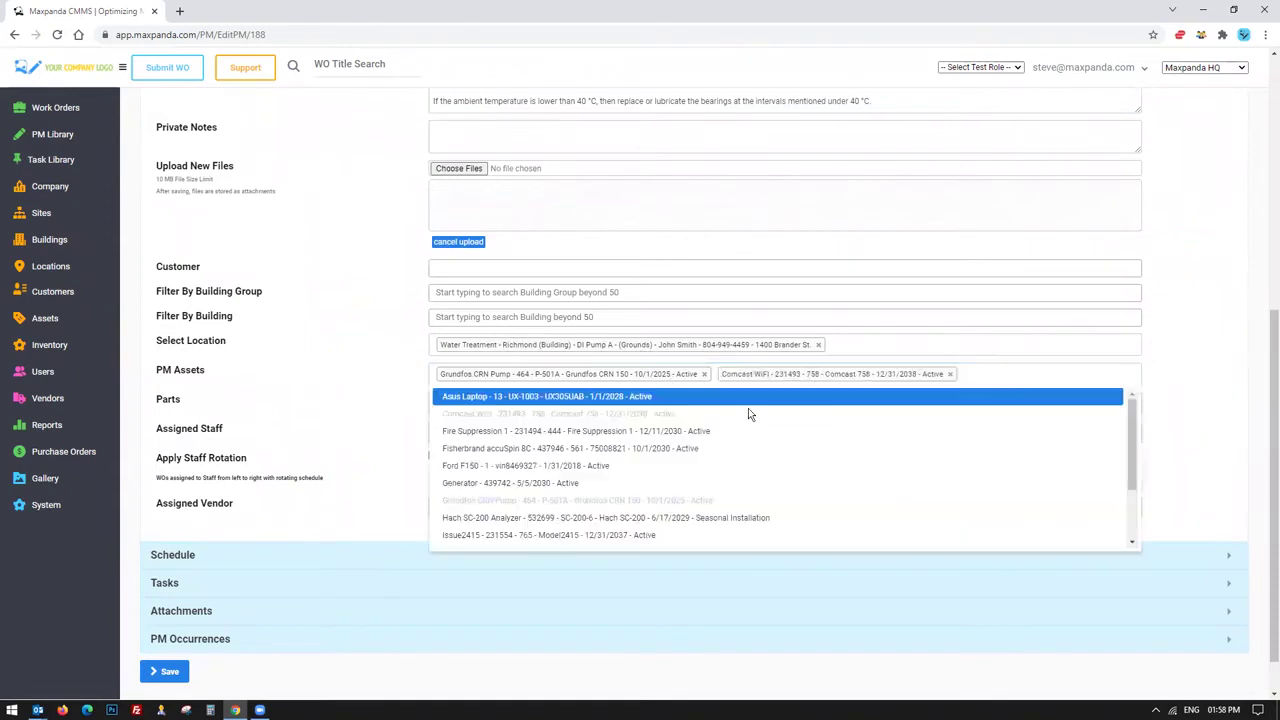
pyautogui.click(703, 431)
pyautogui.click(1014, 377)
pyautogui.click(680, 469)
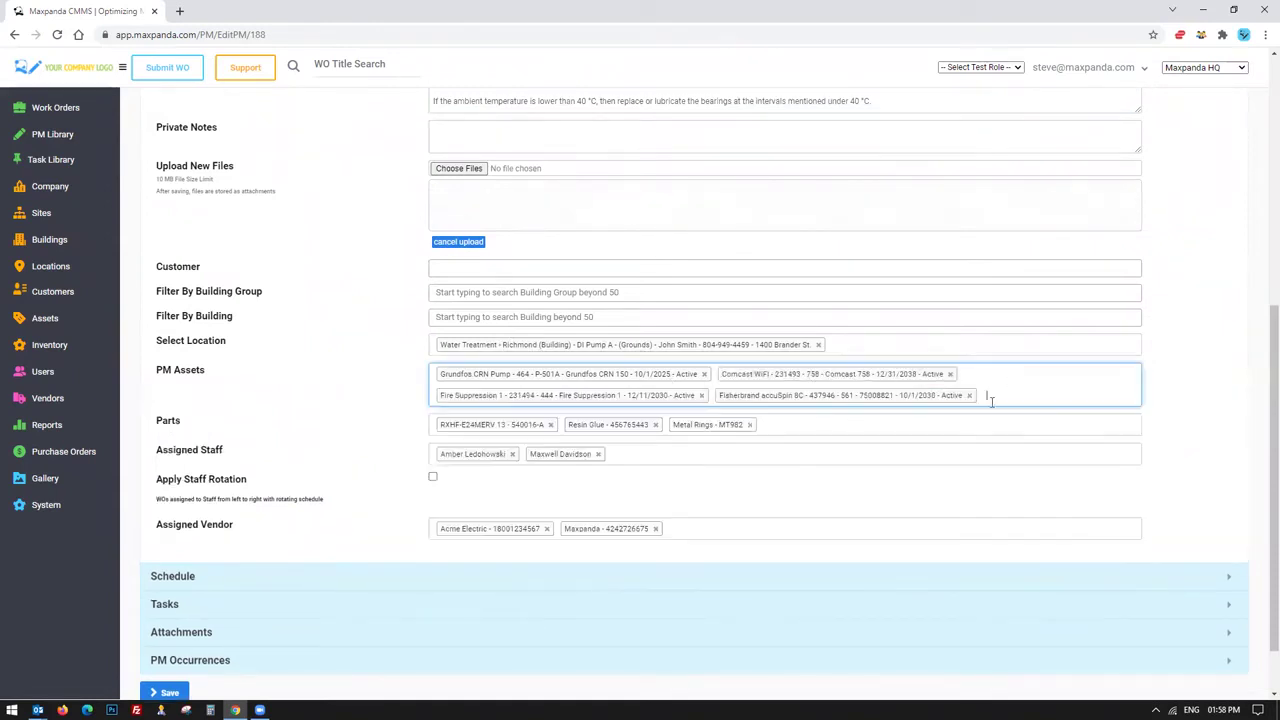
pyautogui.click(990, 396)
pyautogui.click(572, 505)
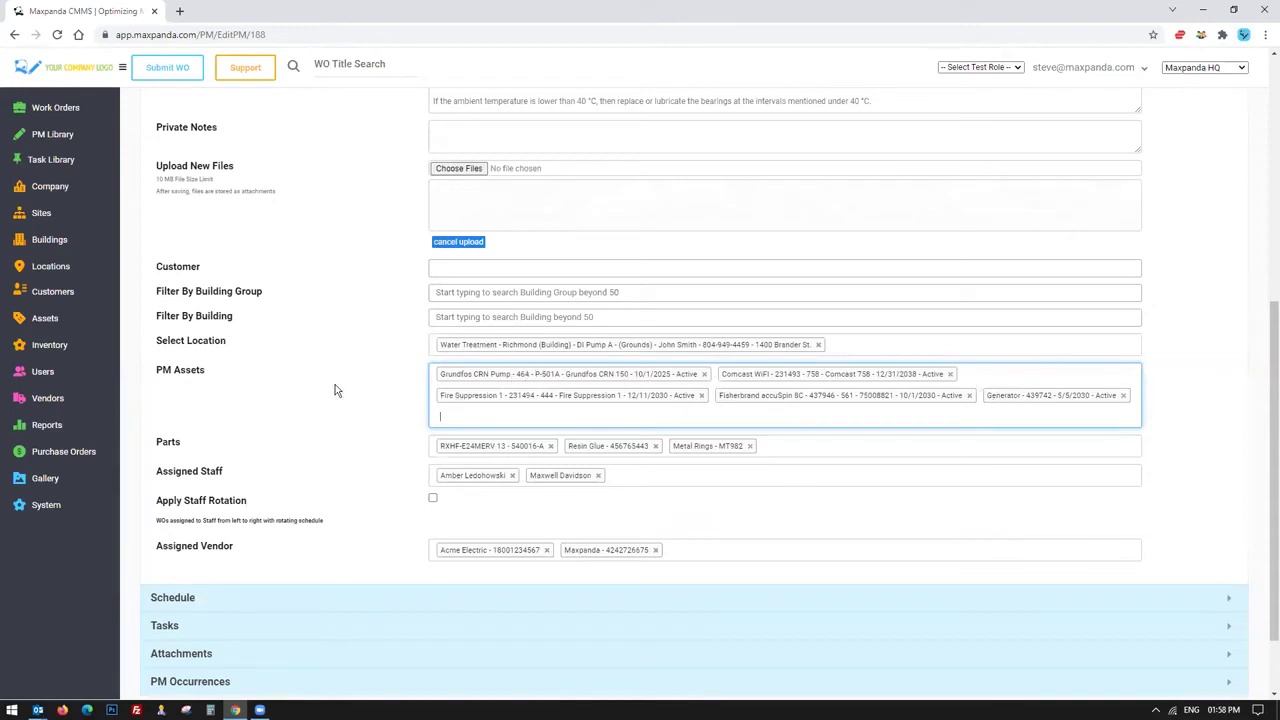
# Step: Remove the RXHF-E24MERV 13, Resin Glue and Metal Rings parts from the PM
pyautogui.scroll(-2, 335, 390)
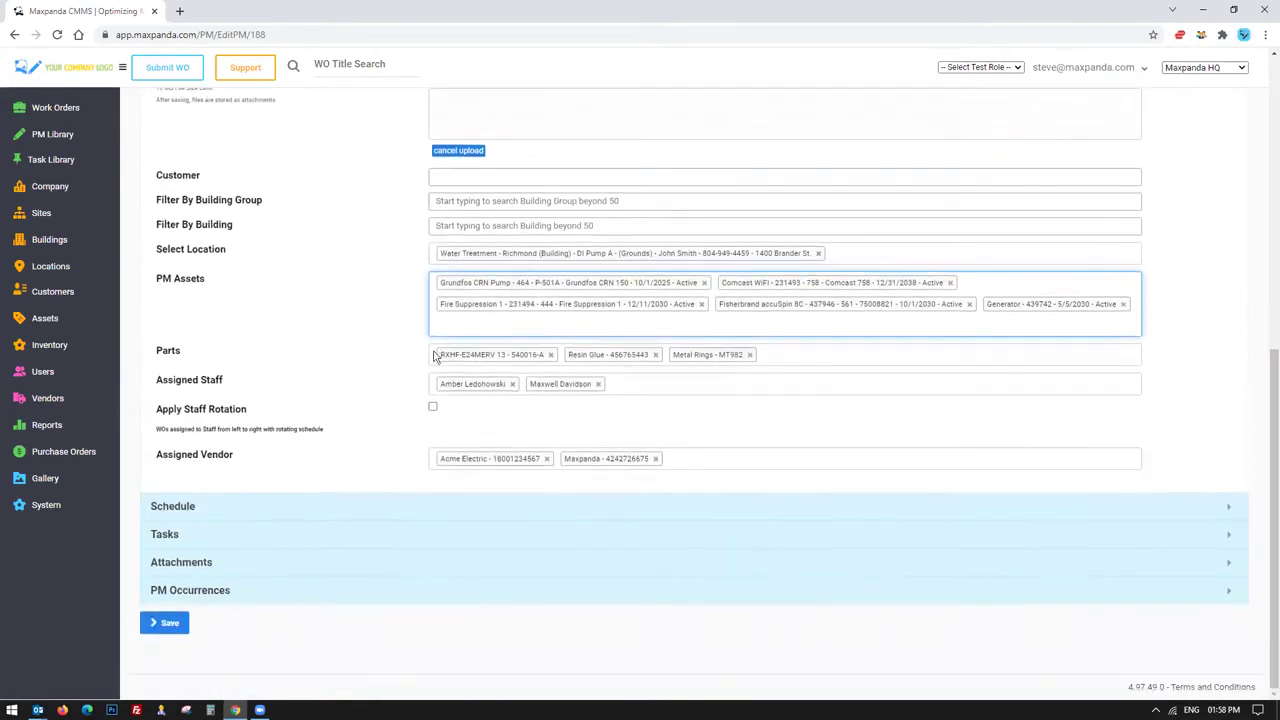
pyautogui.click(550, 355)
pyautogui.click(527, 355)
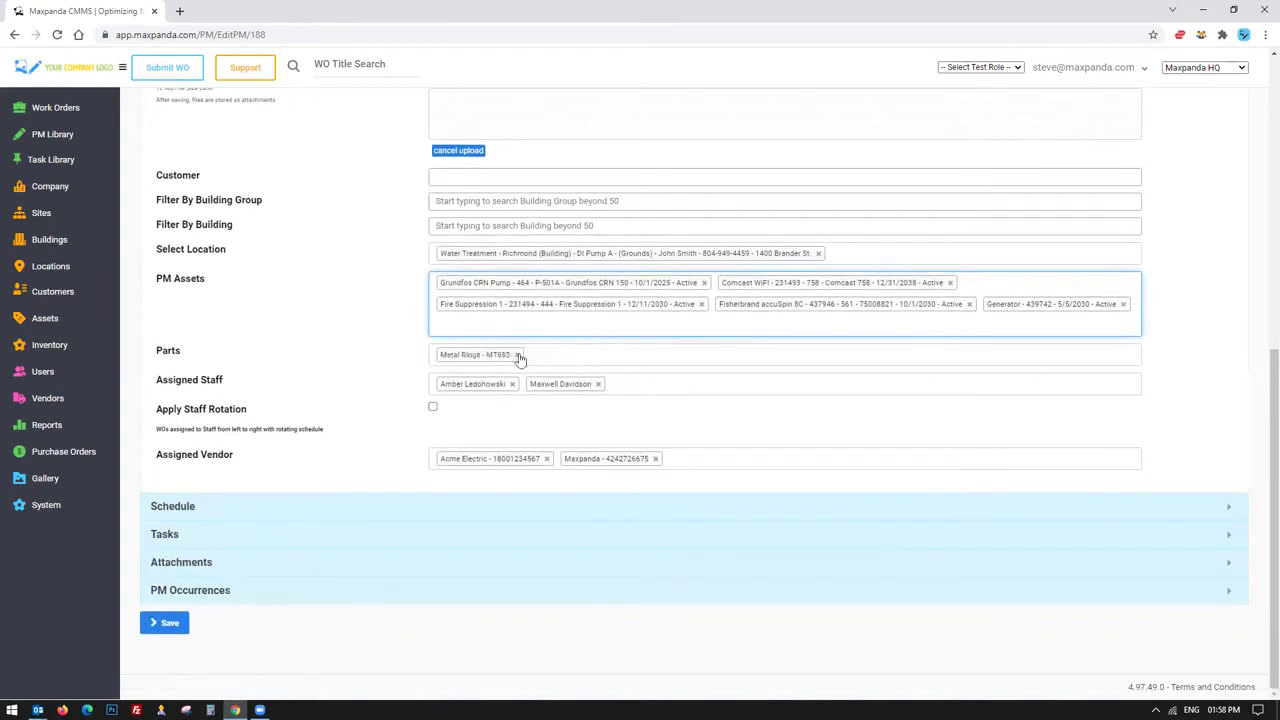
pyautogui.click(516, 355)
# Step: Expand the Work Orders navigation options and look back over the work order from its title to its staff assignments
pyautogui.click(52, 107)
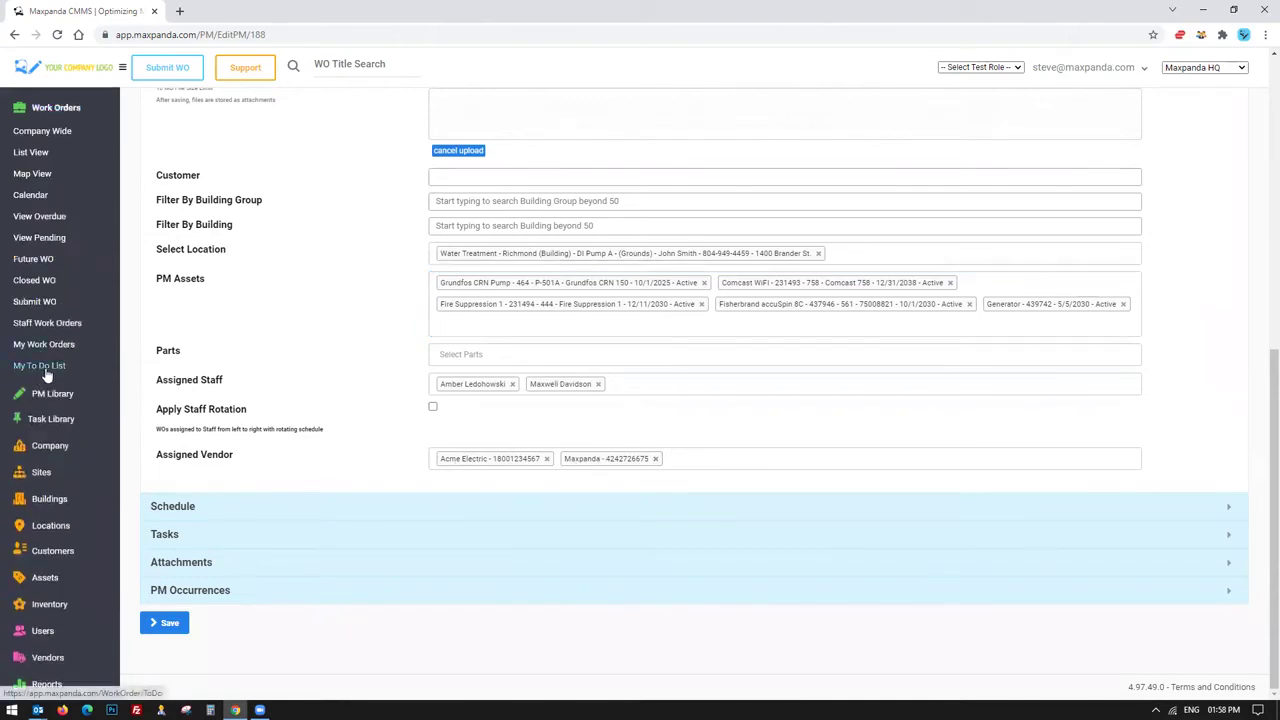
pyautogui.scroll(10, 229, 329)
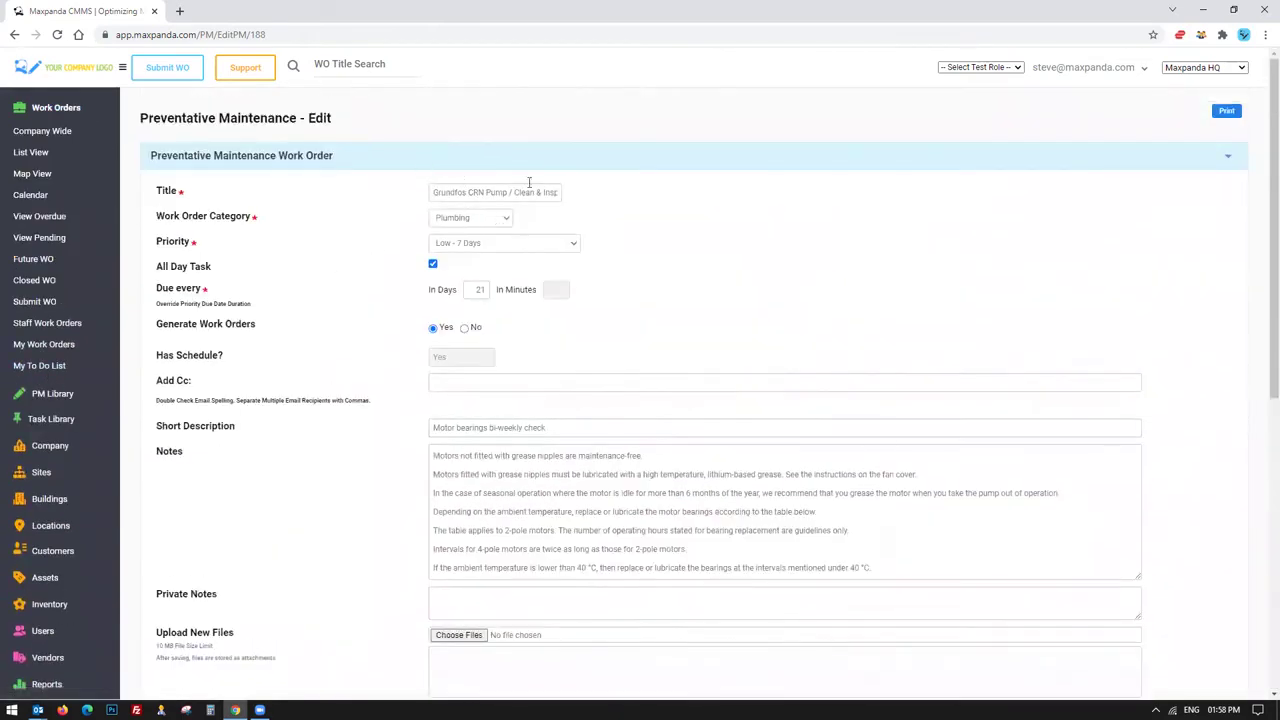
pyautogui.scroll(-10, 351, 341)
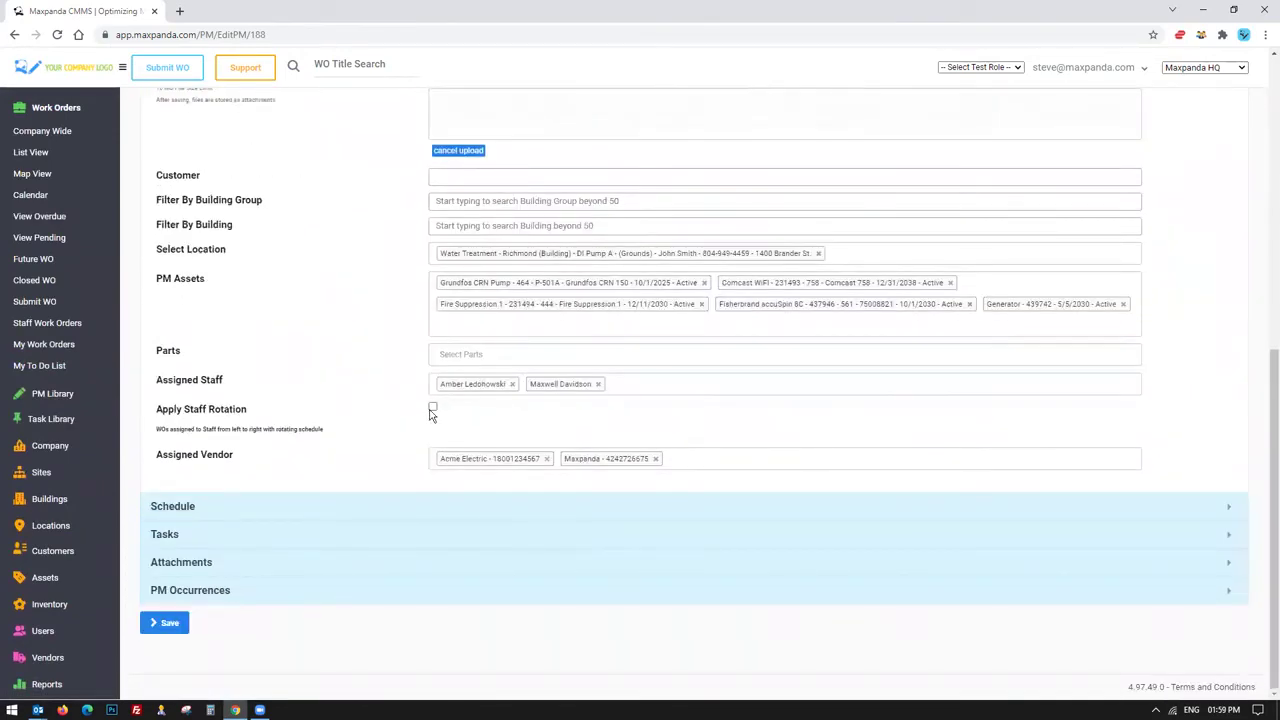
# Step: Turn Apply Staff Rotation on and back off for the assigned staff
pyautogui.click(432, 410)
pyautogui.click(432, 408)
# Step: Open the PM's schedule and compare the monthly, weekly and yearly recurrence patterns
pyautogui.click(176, 507)
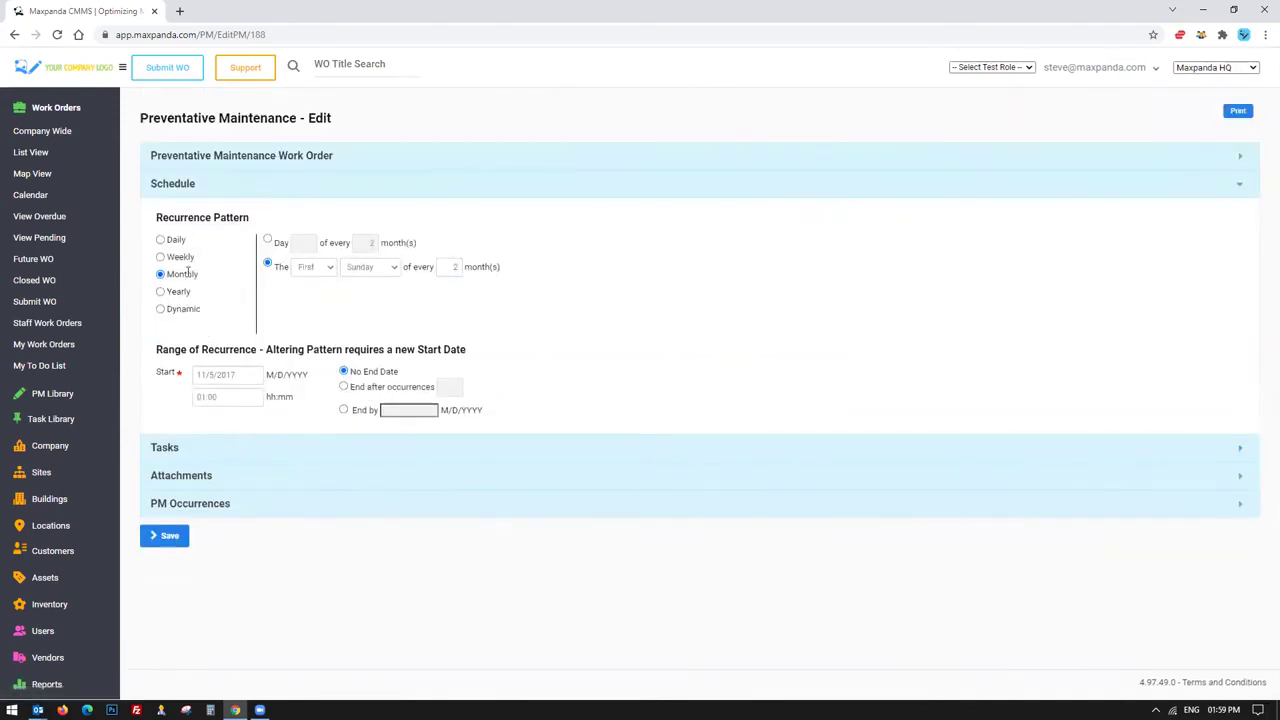
pyautogui.doubleClick(450, 266)
pyautogui.click(160, 257)
pyautogui.click(160, 291)
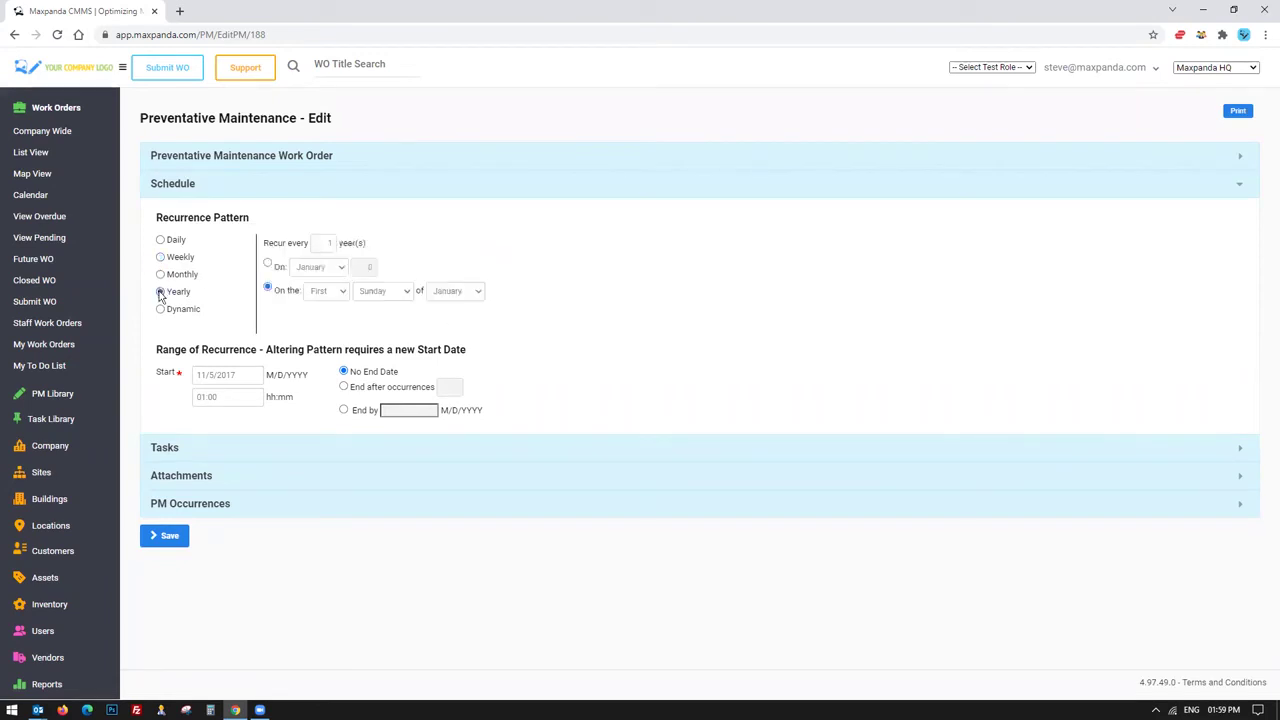
# Step: Set the recurrence pattern to weekly on Monday, Tuesday and Friday
pyautogui.click(160, 257)
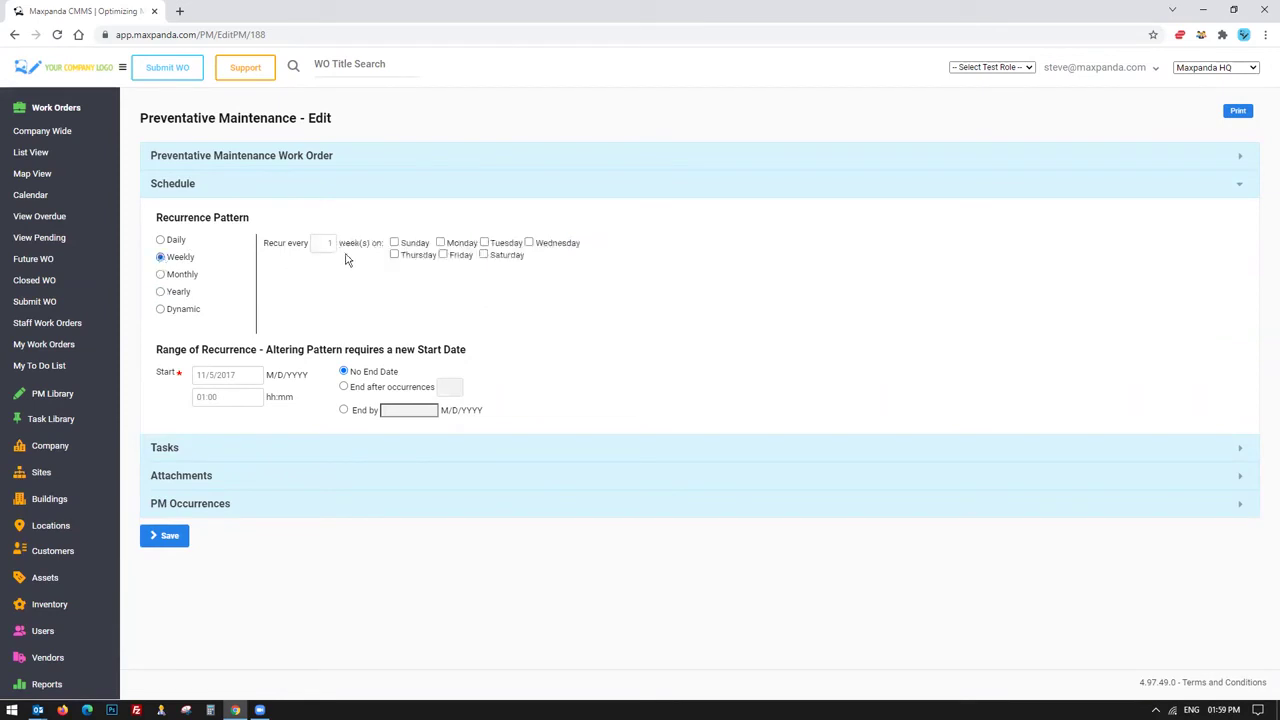
pyautogui.click(440, 243)
pyautogui.click(443, 255)
pyautogui.click(484, 242)
# Step: Look through the PM's tasks, attachments and list of PM occurrences
pyautogui.click(165, 449)
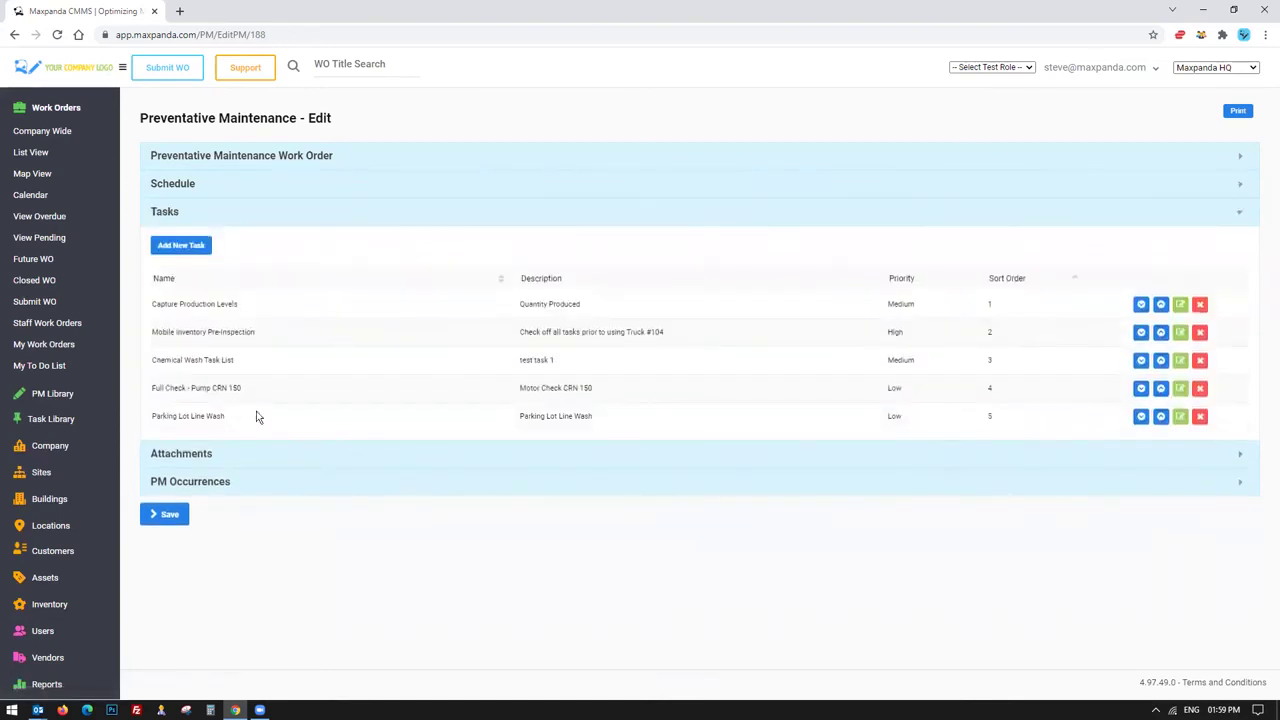
pyautogui.click(188, 453)
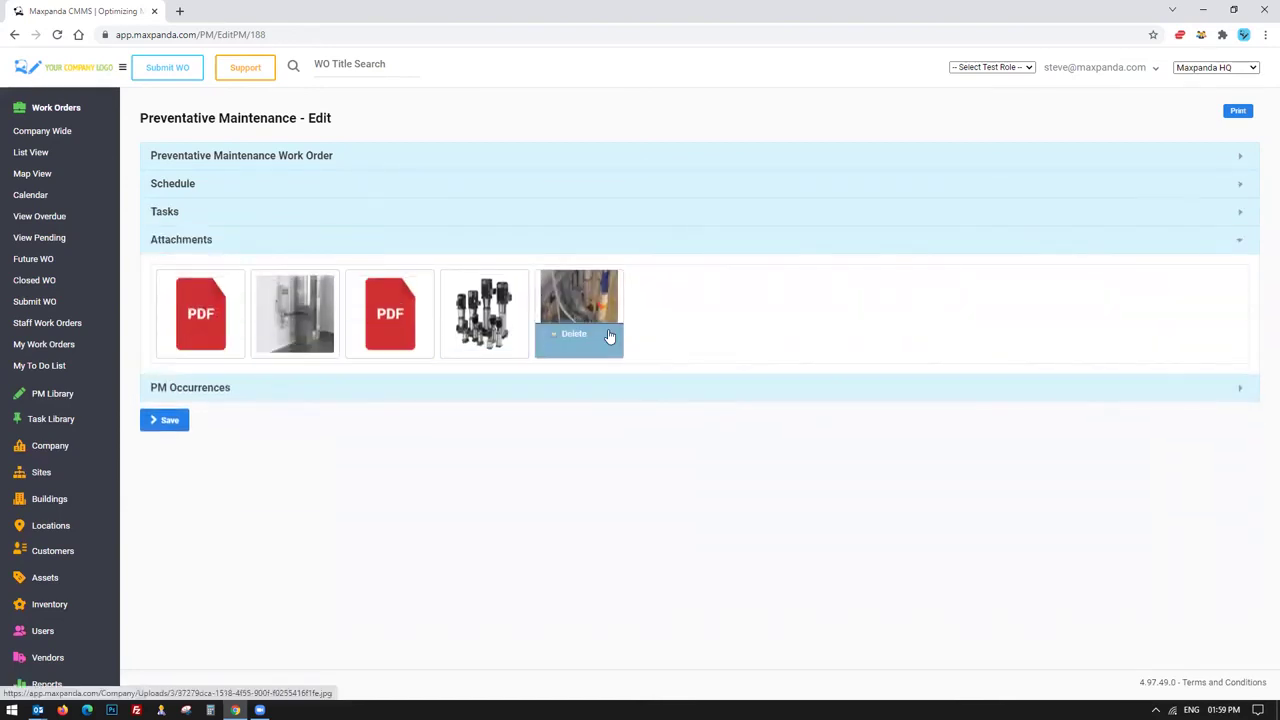
pyautogui.click(208, 388)
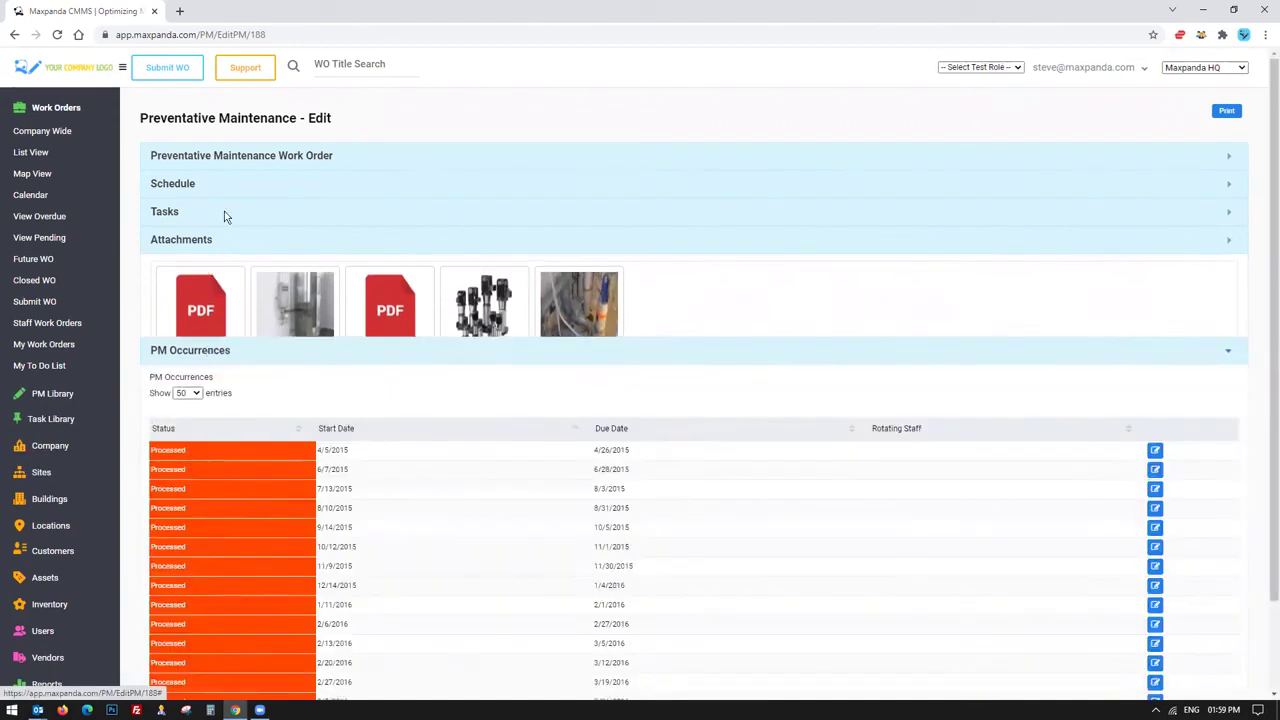
# Step: Review the start and due dates of the processed occurrences in the PM Occurrences list
pyautogui.scroll(-2, 353, 328)
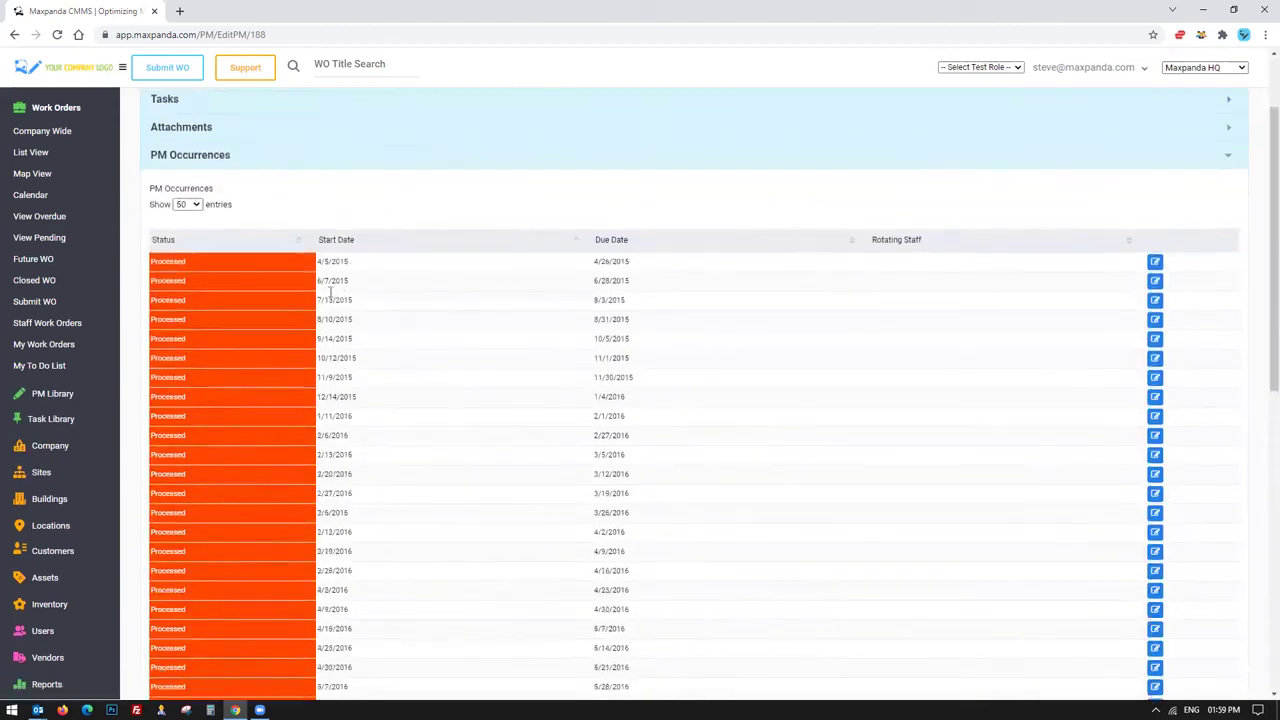
pyautogui.moveTo(316, 177); pyautogui.dragTo(687, 656)
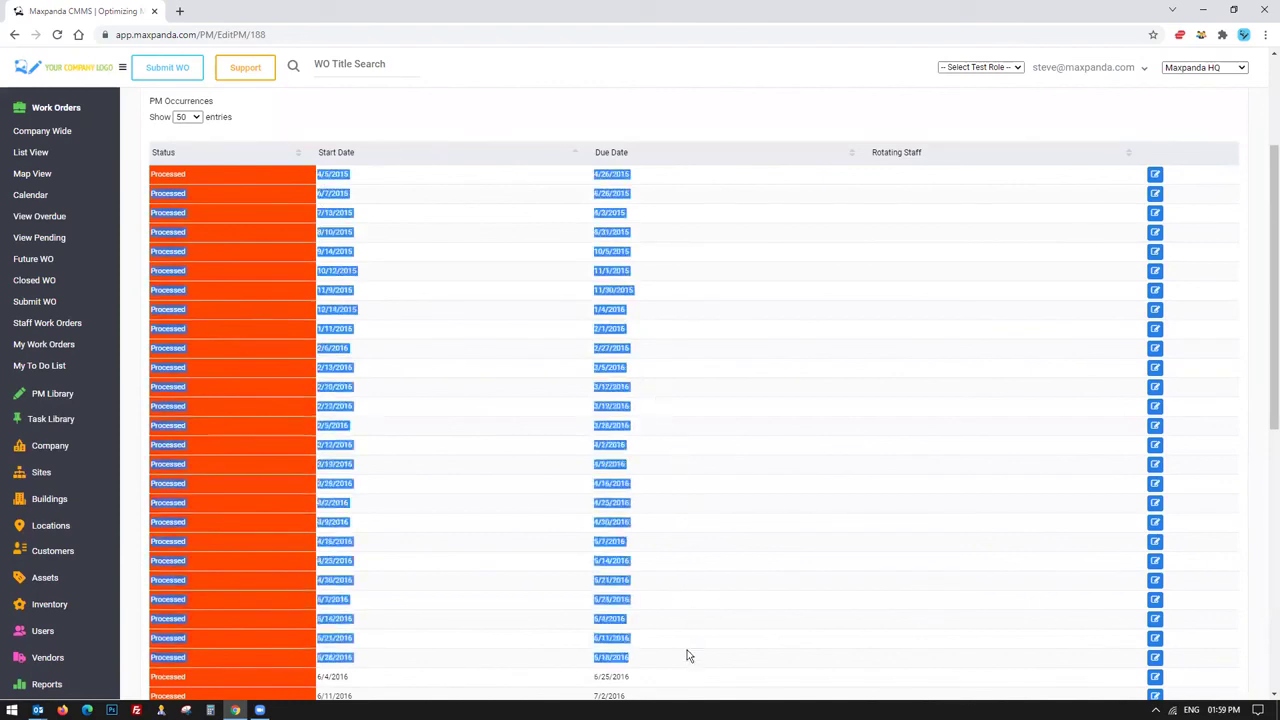
pyautogui.click(494, 386)
pyautogui.scroll(2, 494, 386)
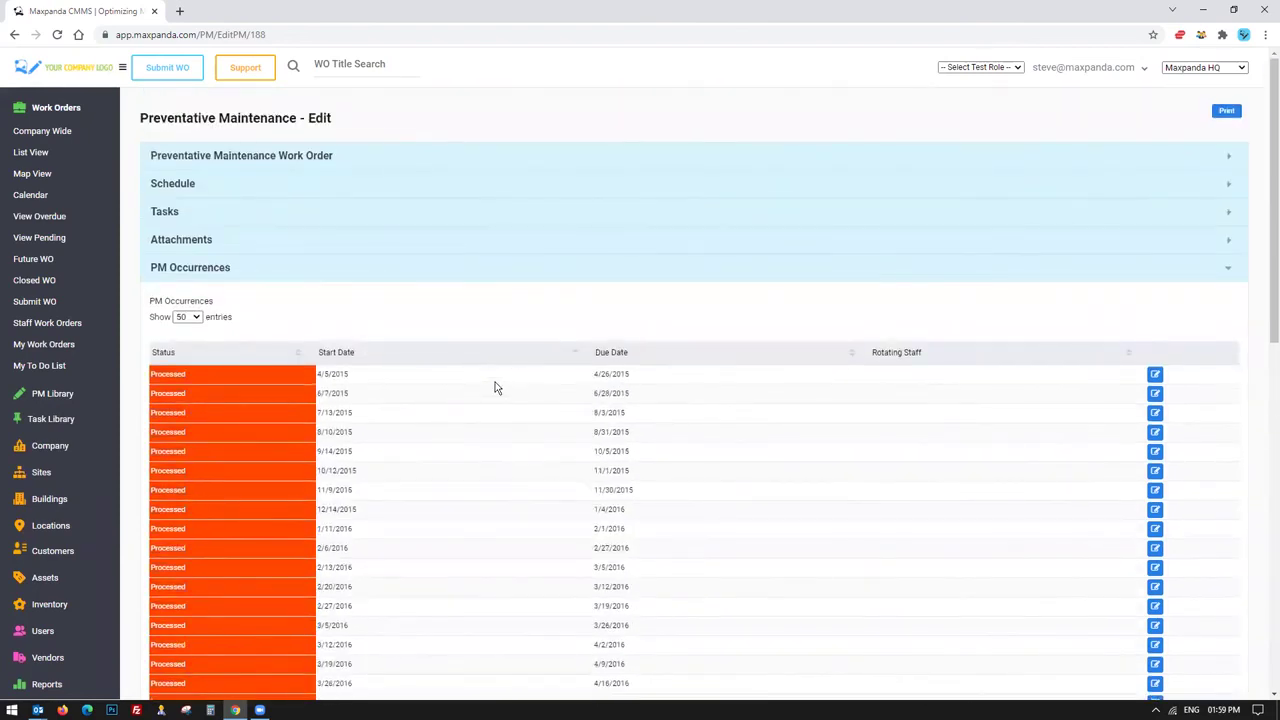
# Step: Check the title in the Preventative Maintenance Work Order details, and collapse that section again
pyautogui.click(323, 157)
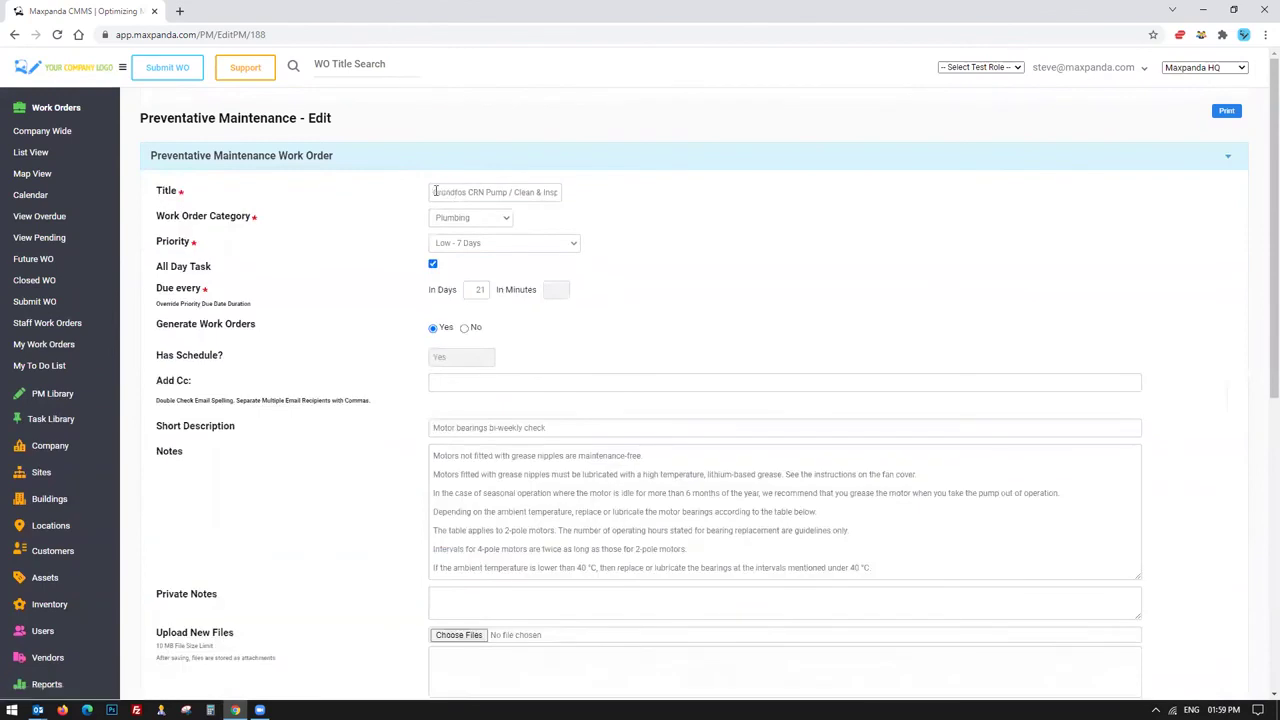
pyautogui.moveTo(434, 192); pyautogui.dragTo(555, 191)
pyautogui.click(423, 158)
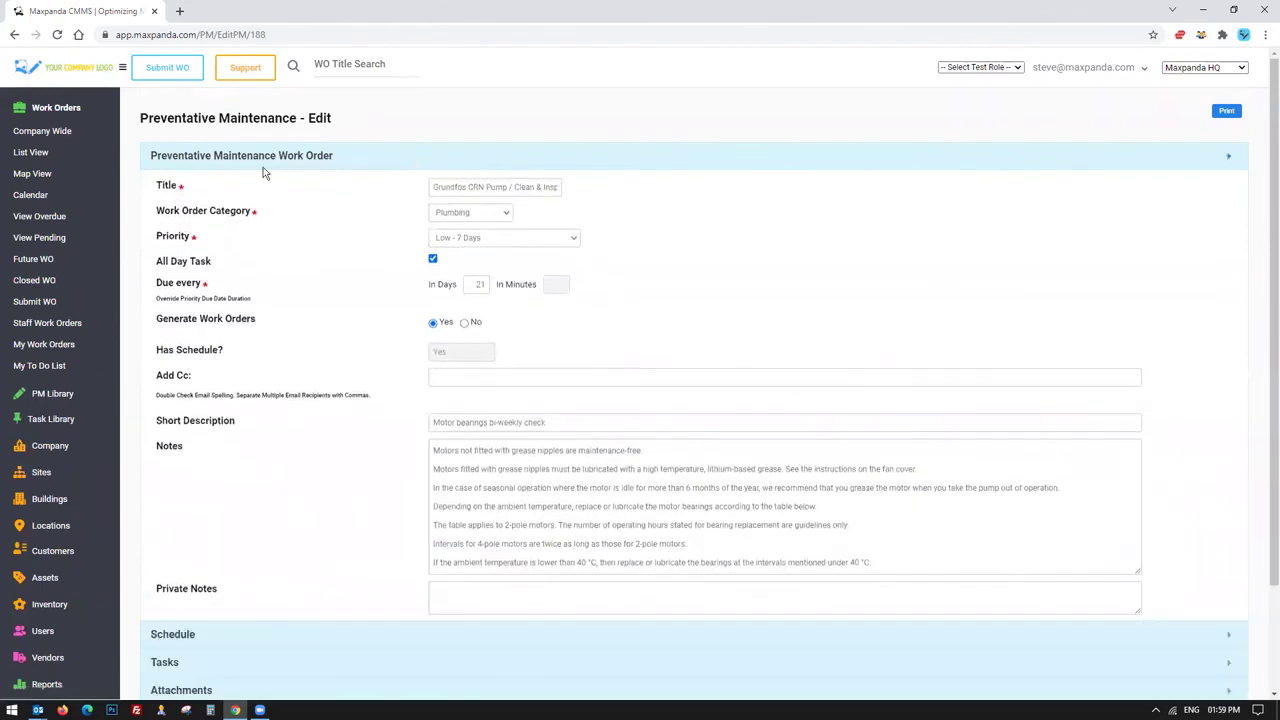
# Step: Return to the PM occurrences and examine the start and due dates of the first occurrence
pyautogui.click(205, 268)
pyautogui.scroll(-2, 323, 240)
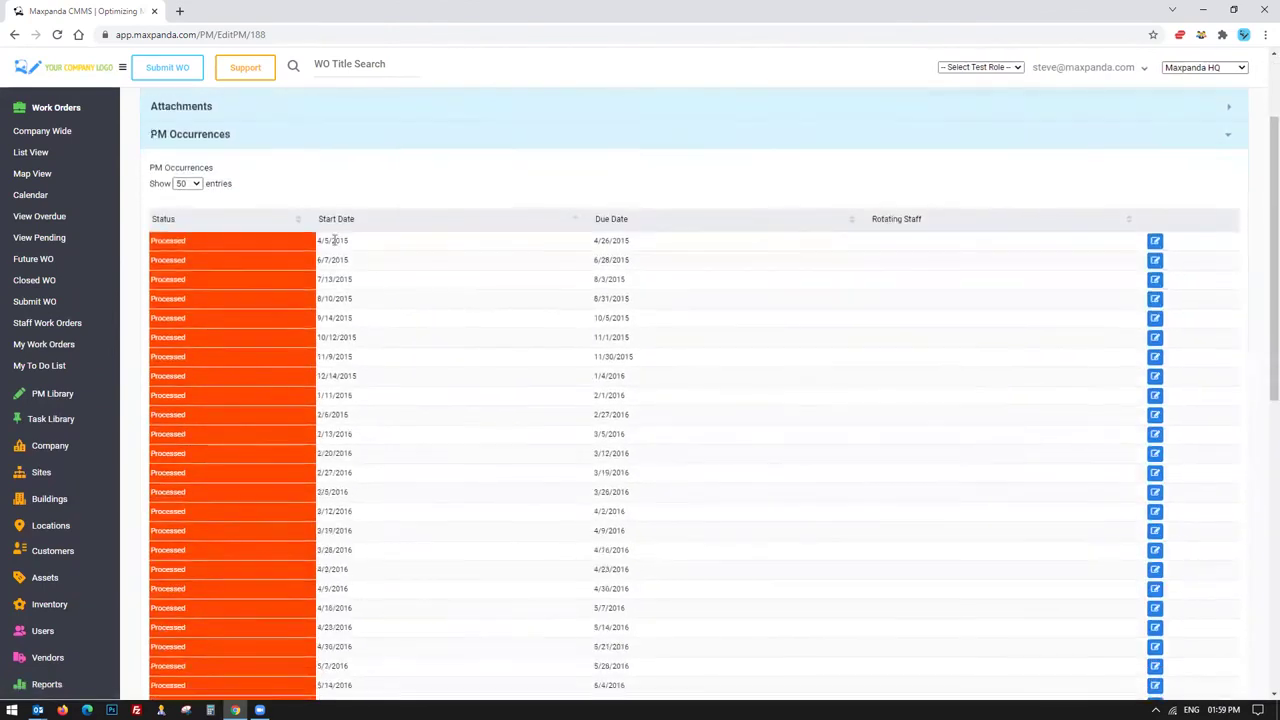
pyautogui.moveTo(320, 243); pyautogui.dragTo(687, 248)
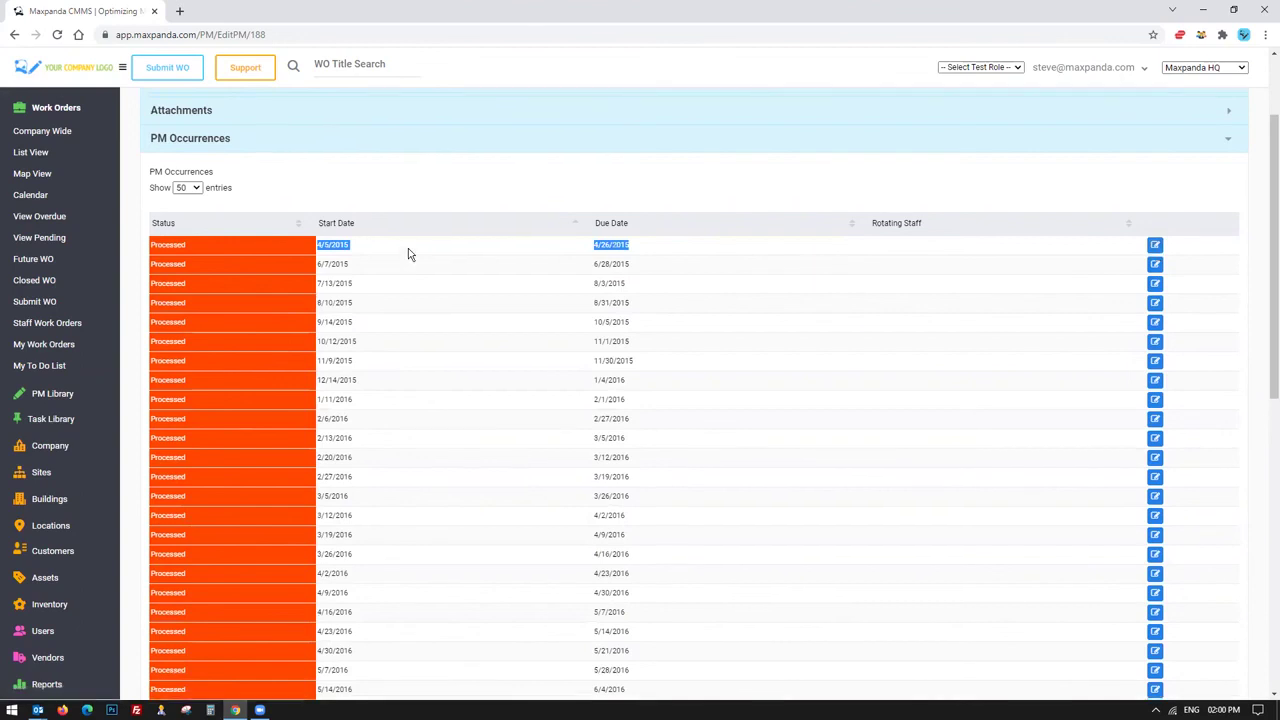
# Step: Reopen the Preventative Maintenance Work Order details and review its location, PM assets, assigned staff and vendors
pyautogui.scroll(3, 408, 248)
pyautogui.click(347, 155)
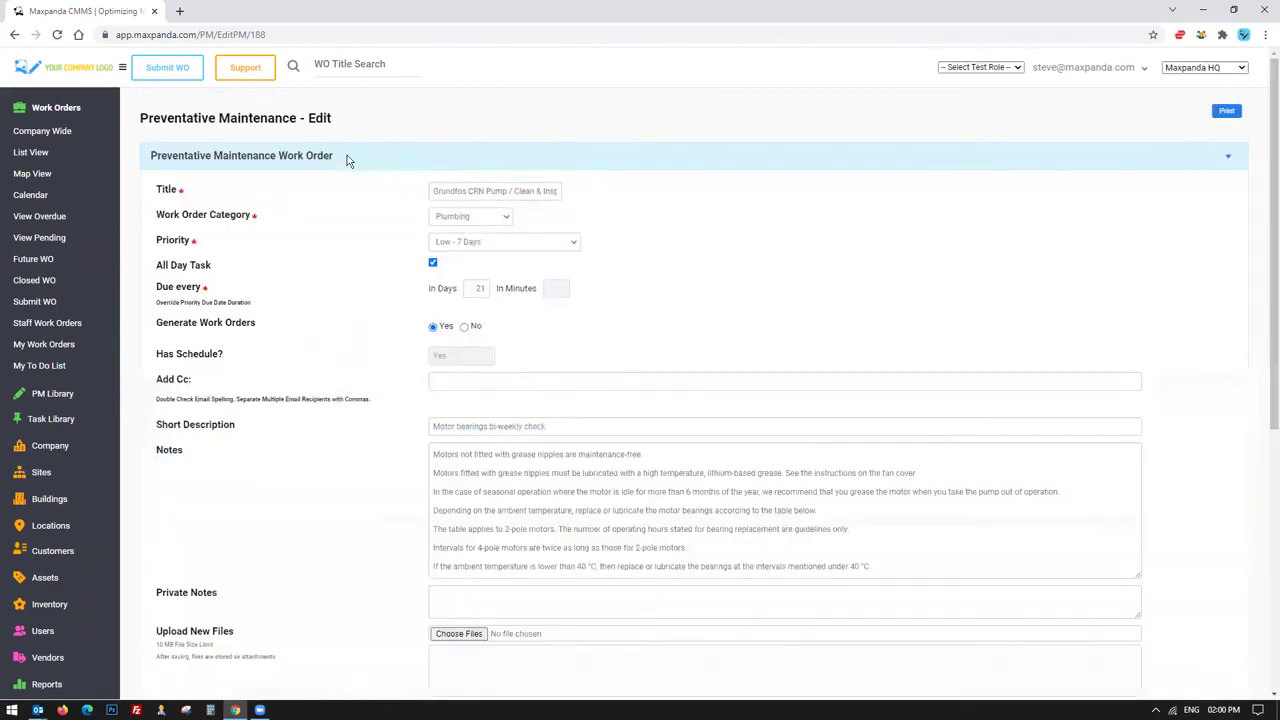
pyautogui.scroll(-5, 11, 495)
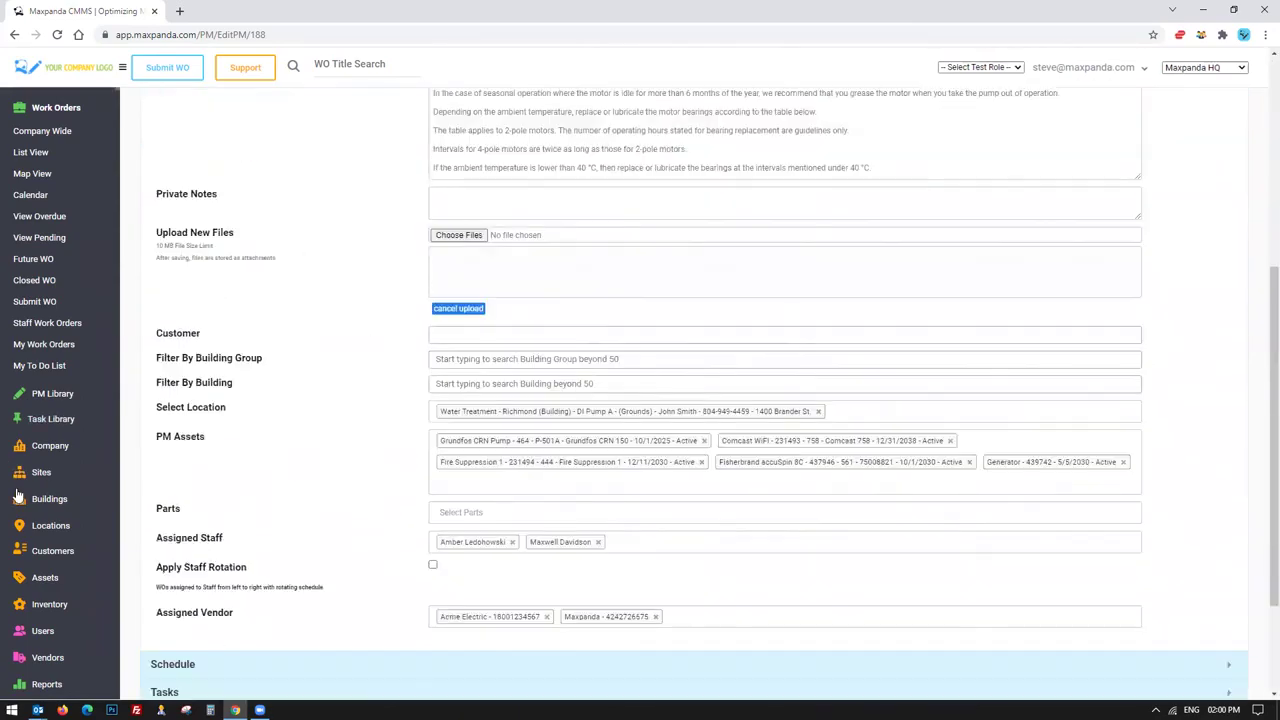